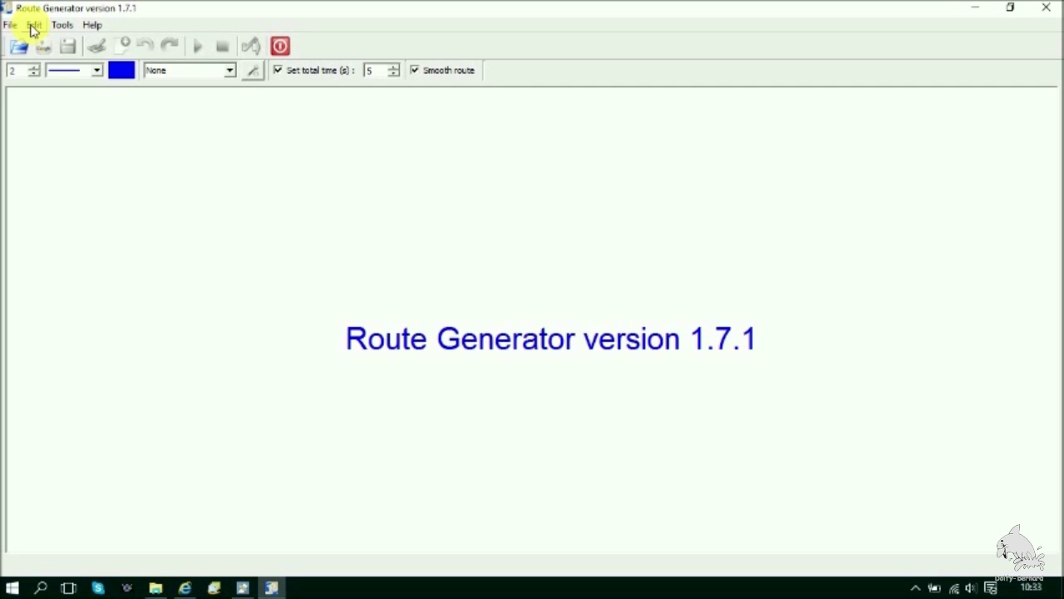
Step: Open the movie generation preferences and choose MPEG-4 part 2 Microsoft variant version 3 as the codec
left_click(34, 25)
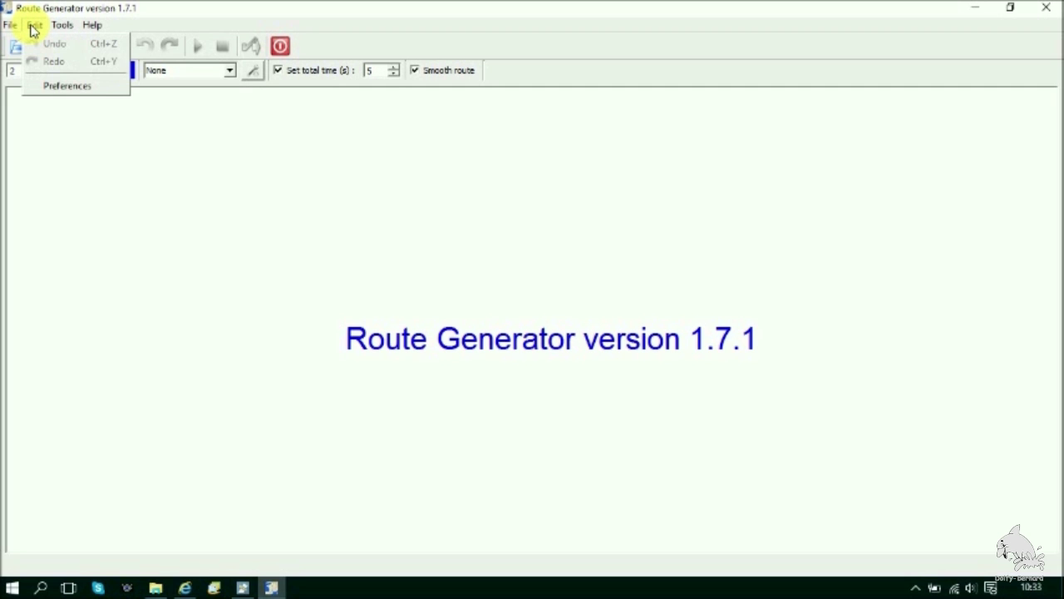
left_click(49, 89)
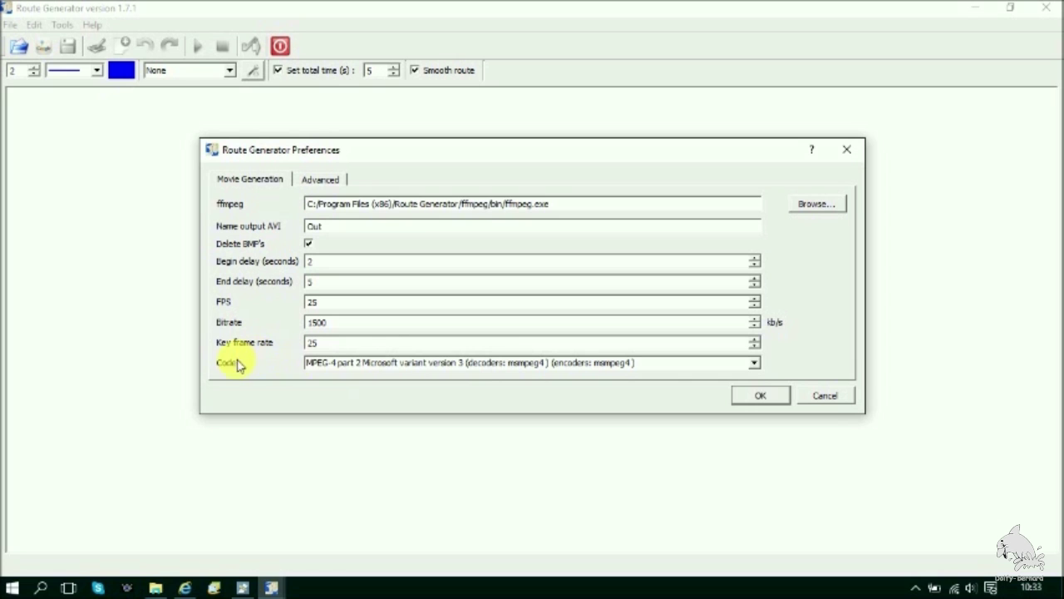
left_click(755, 364)
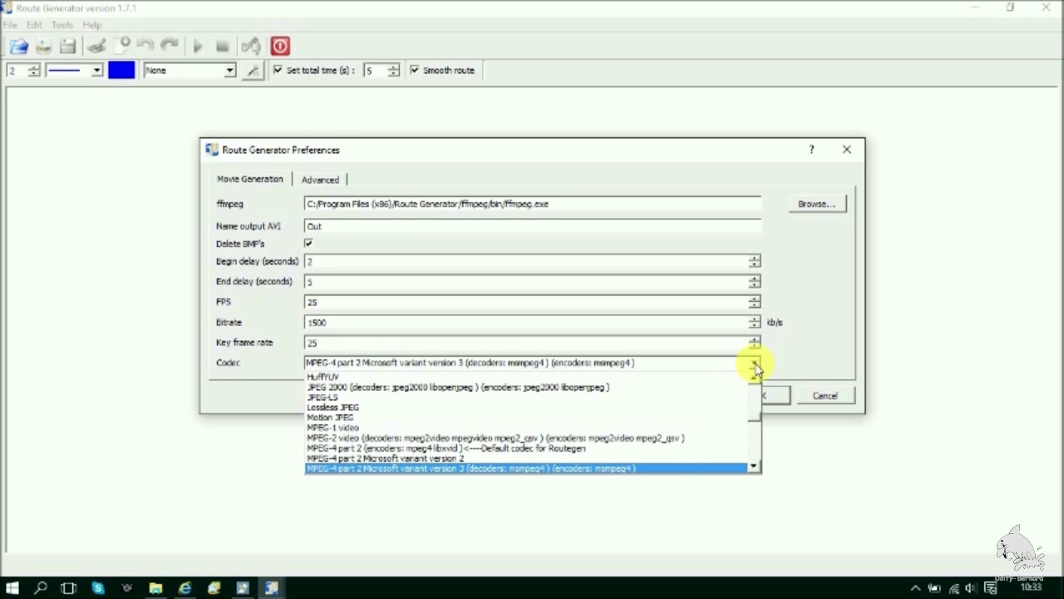
left_click(541, 468)
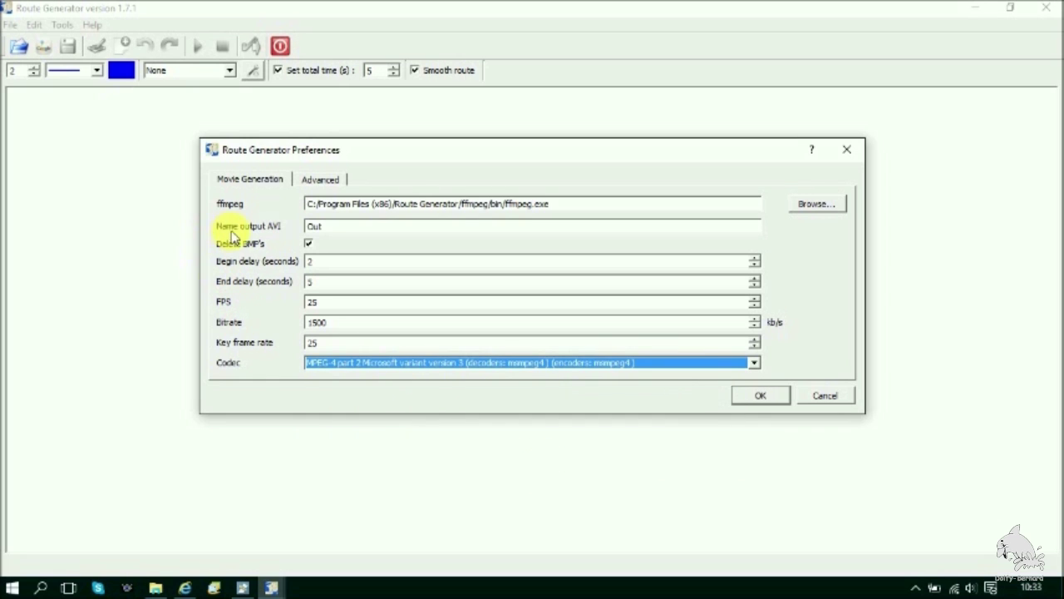
left_click_drag(344, 226, 274, 227)
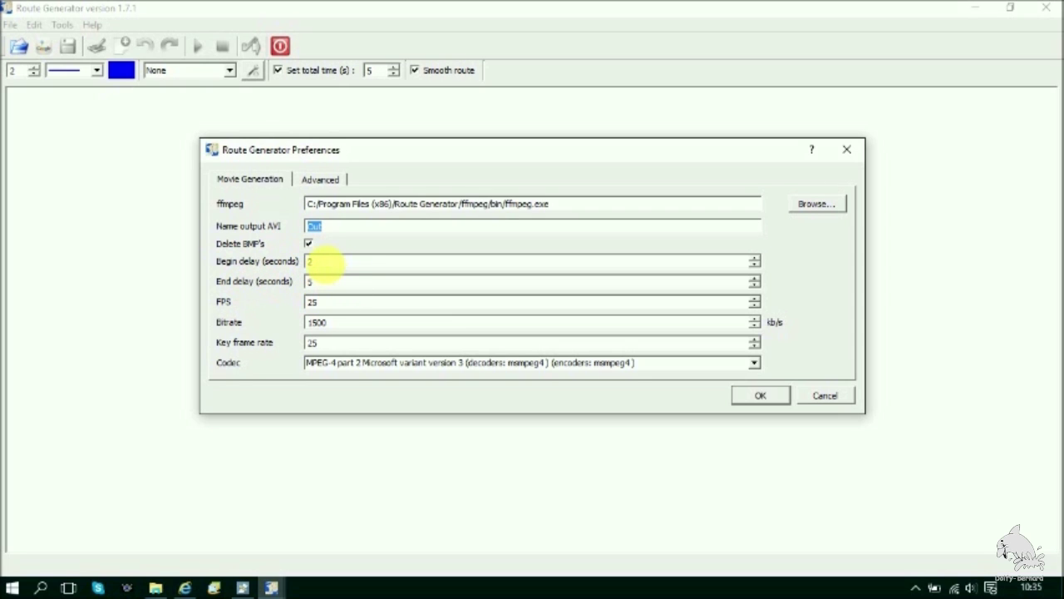
mouse_move(315, 260)
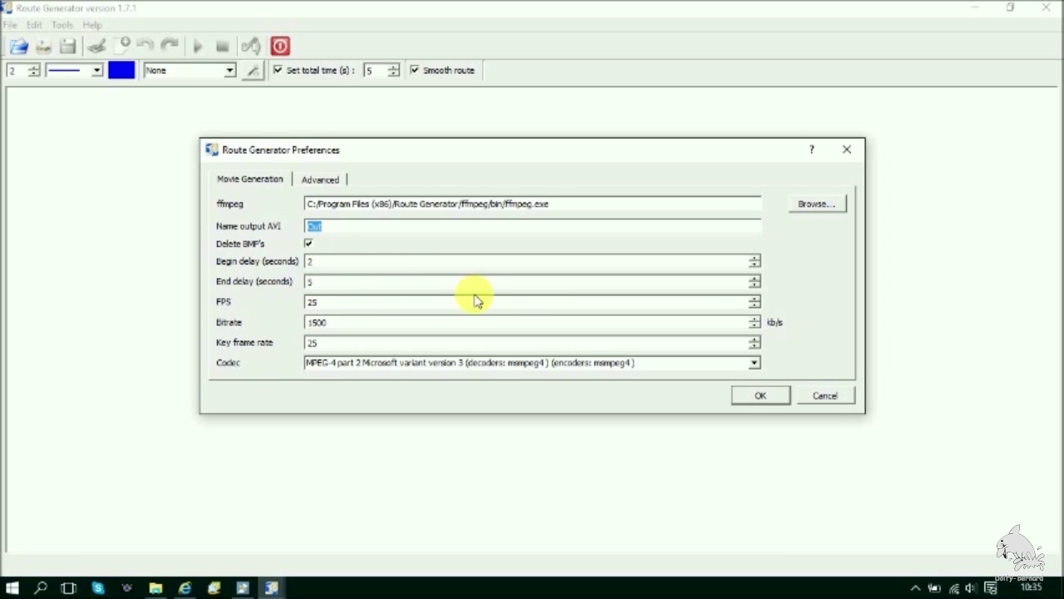
Step: Check the advanced route generation options, keep ffmpeg as the generator, and accept the preferences
left_click(320, 183)
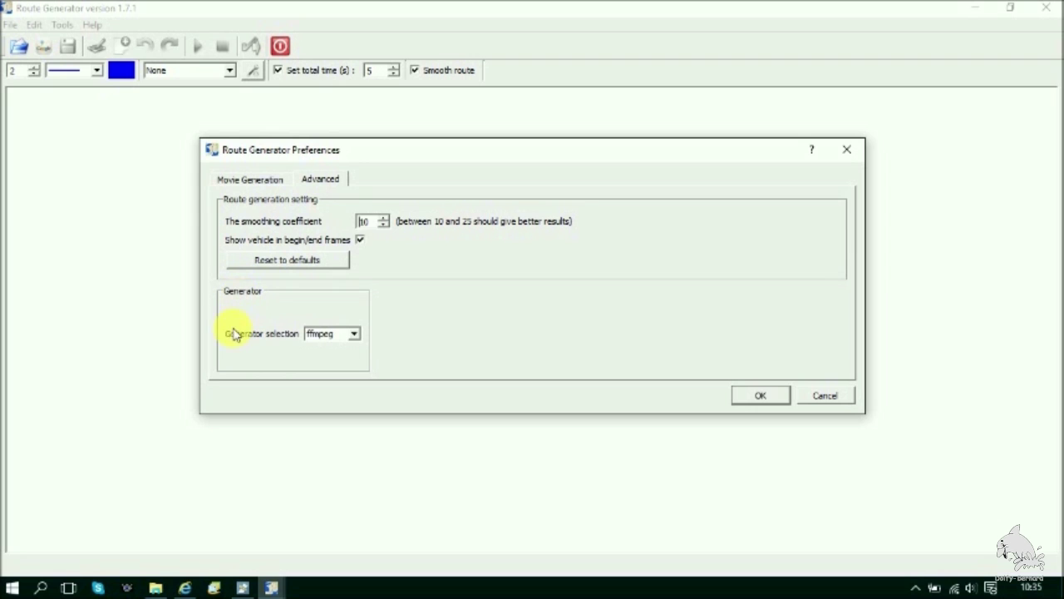
left_click(355, 336)
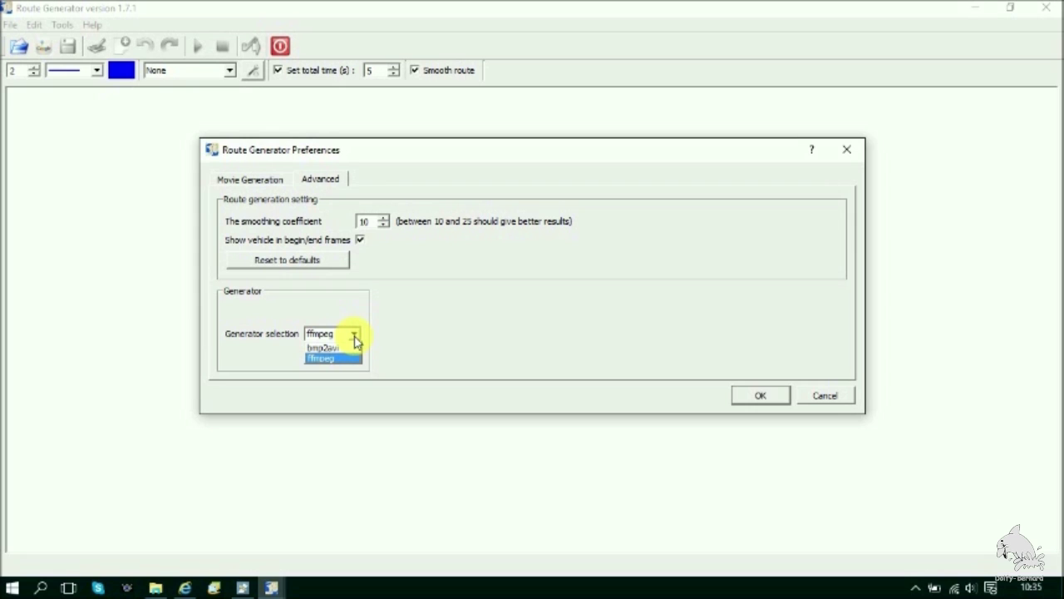
left_click(355, 337)
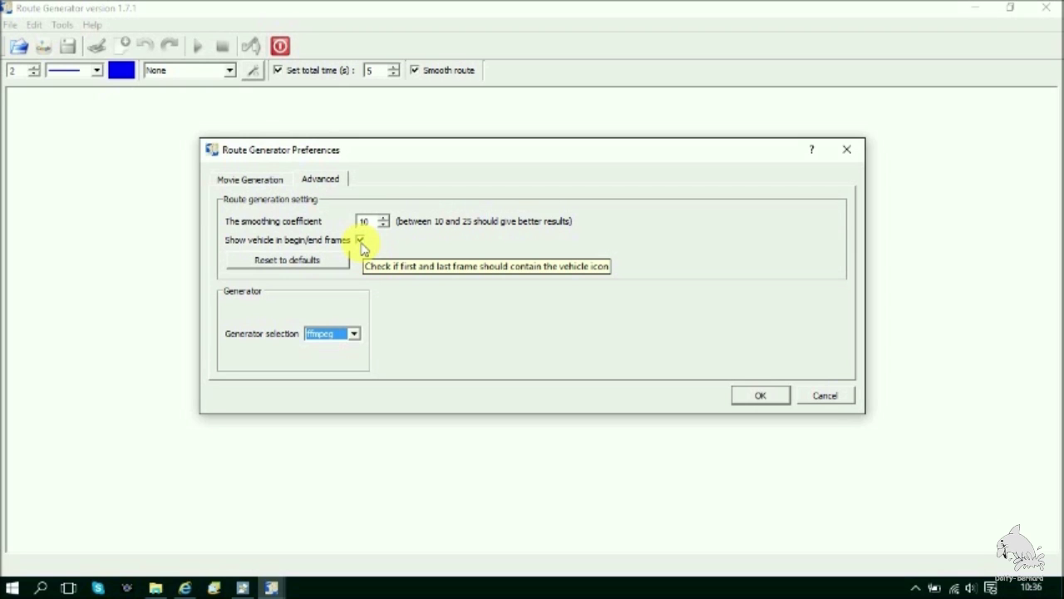
left_click(252, 181)
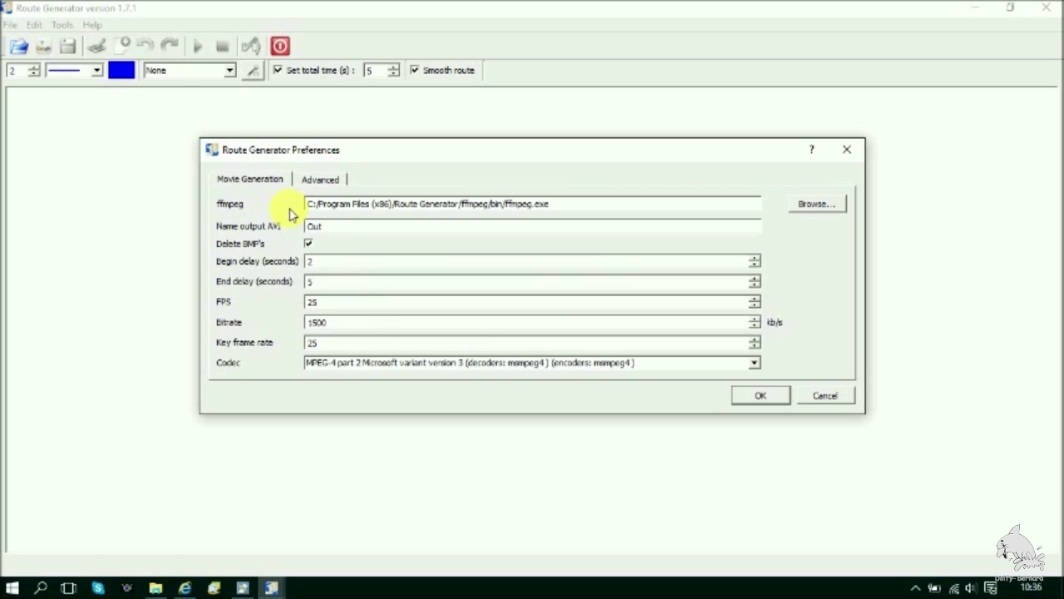
left_click(761, 397)
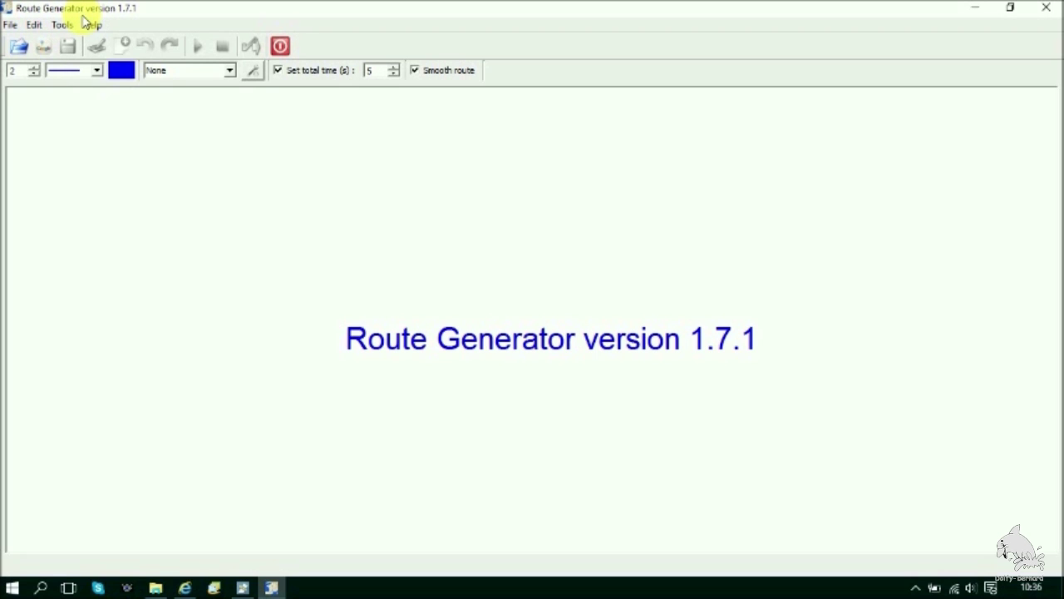
Step: Open the map image Alpes.bmp from the Itinéraires folder
left_click(19, 48)
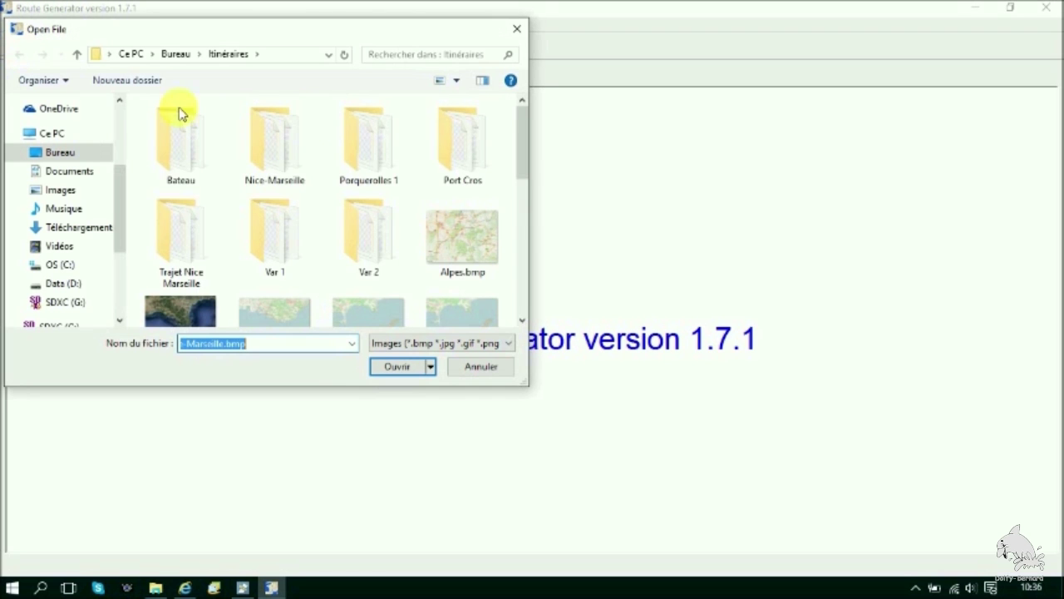
left_click(463, 245)
double_click(463, 245)
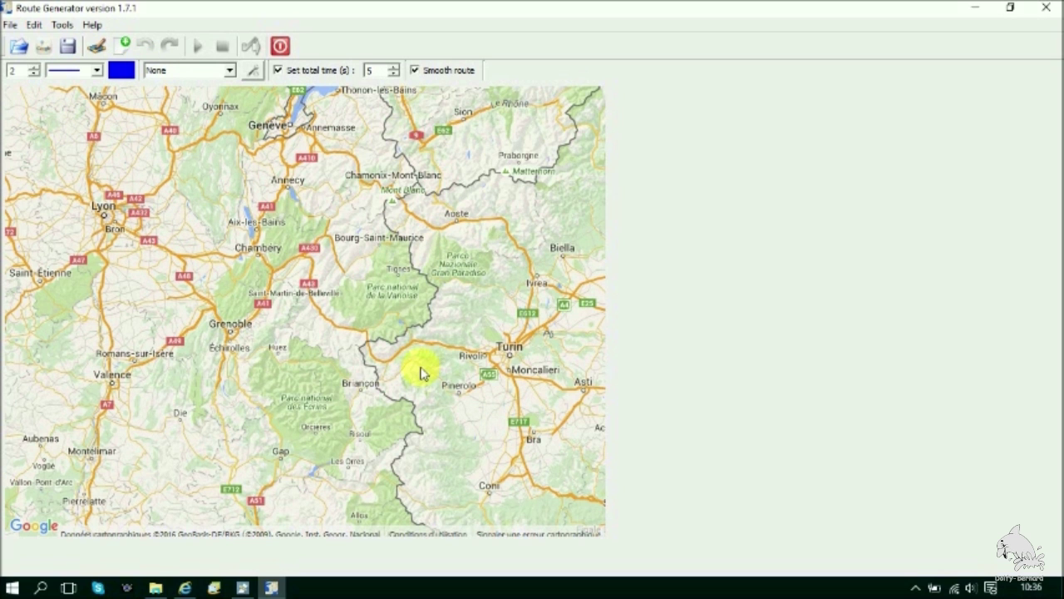
Step: Open the Google Maps import, then switch to Internet Explorer and copy the web address of the map view around Bormes-les-Mimosas
left_click(47, 54)
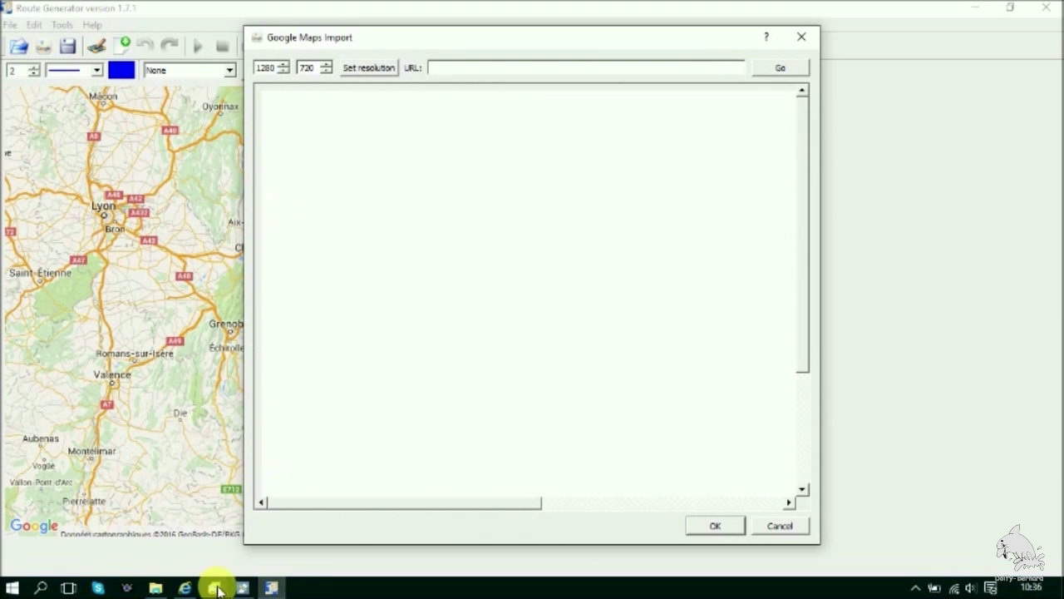
mouse_move(186, 587)
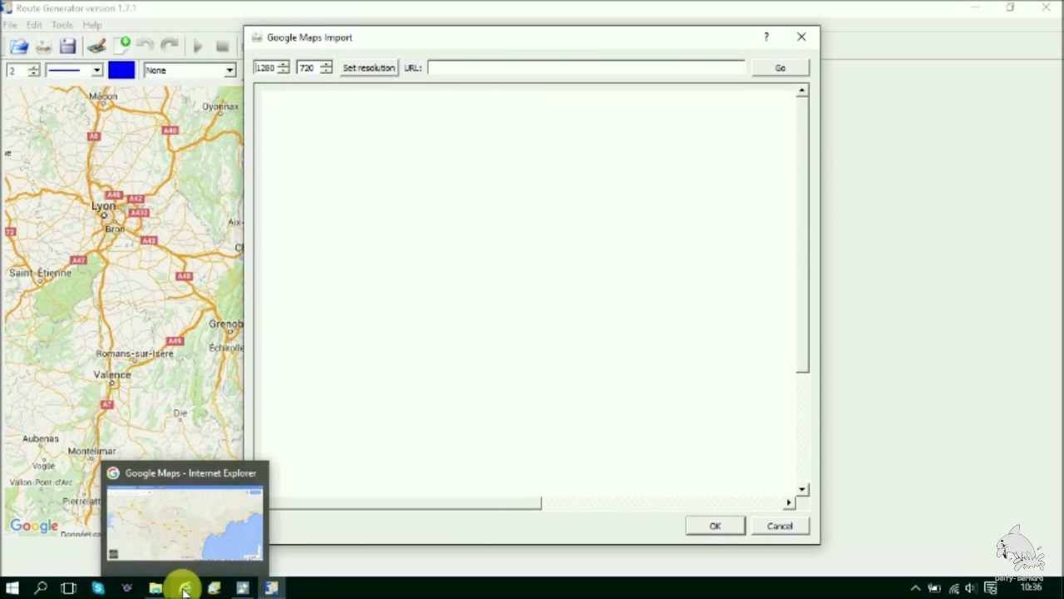
left_click(183, 475)
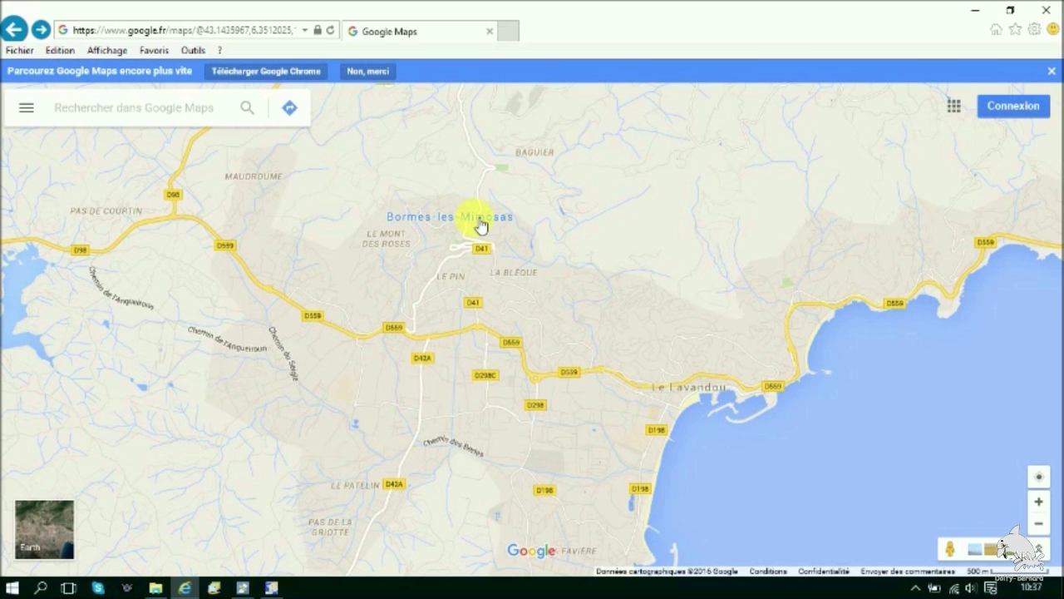
right_click(248, 33)
key("ctrl+c")
left_click(280, 79)
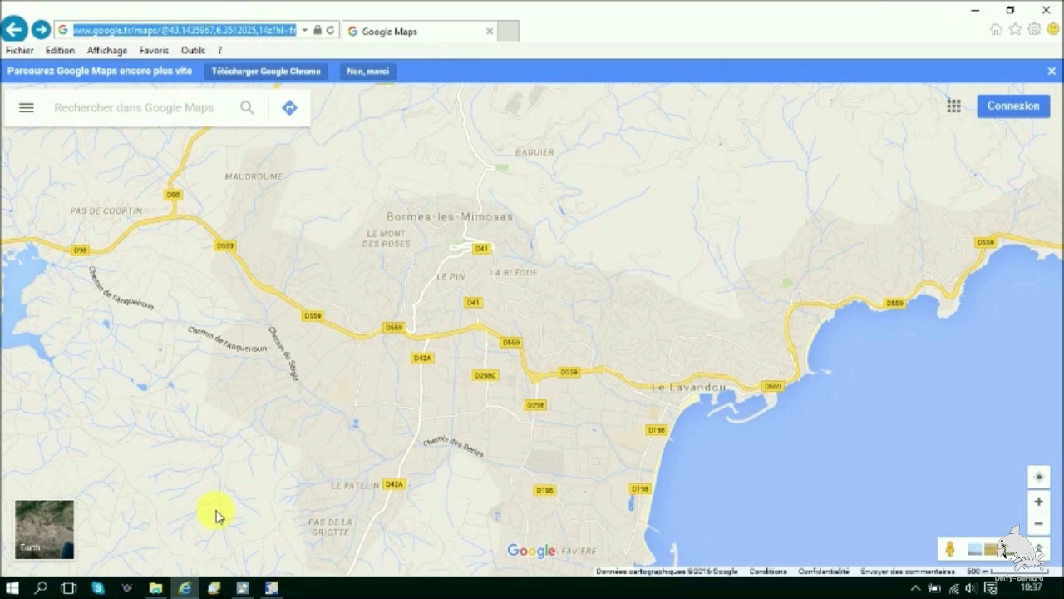
Step: Switch back to Route Generator and load the copied Google Maps address in the map import
left_click(271, 588)
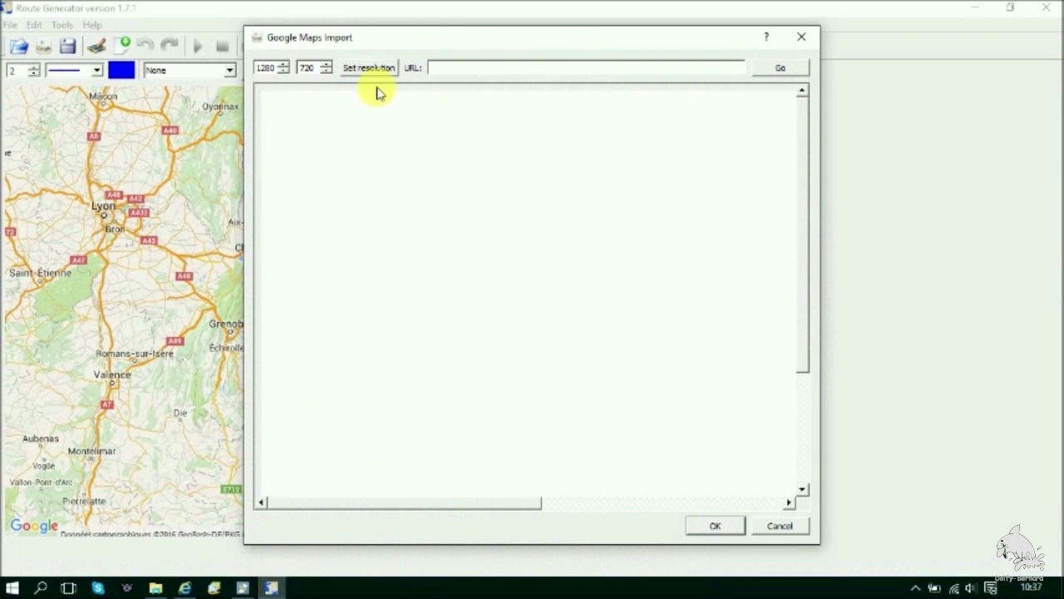
right_click(471, 71)
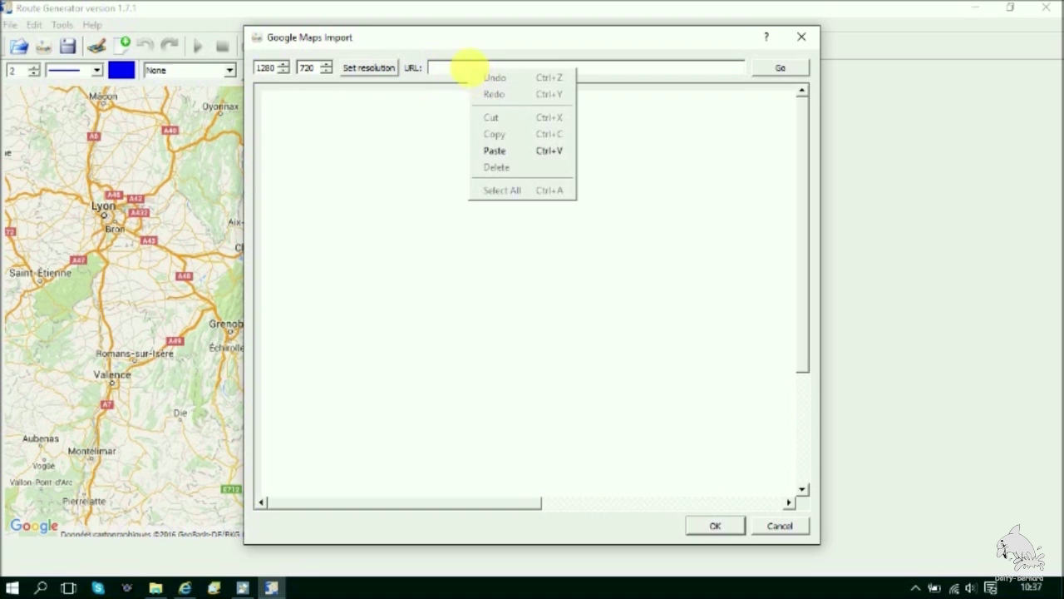
left_click(492, 151)
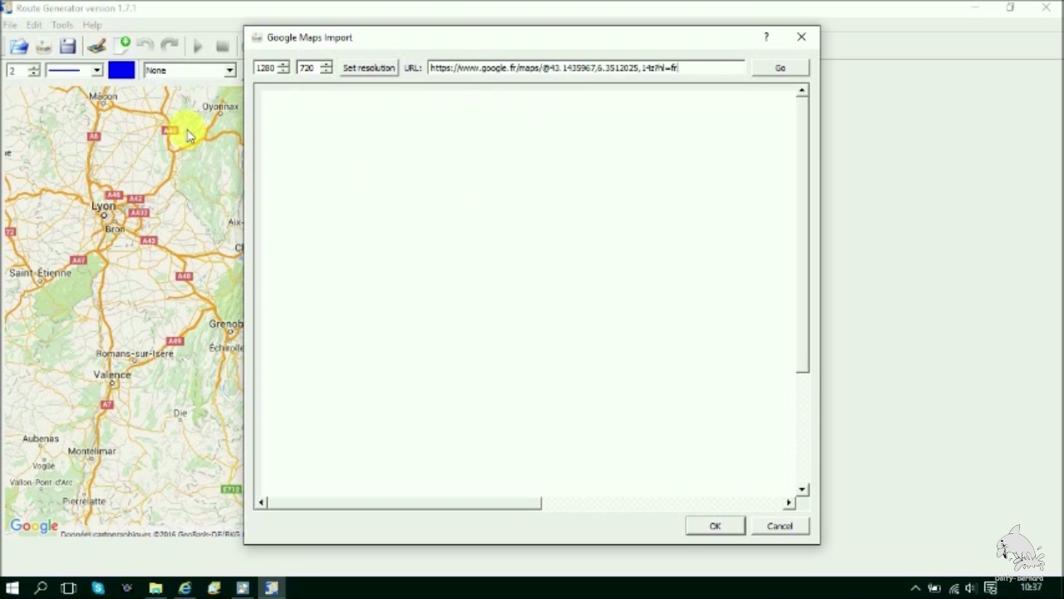
left_click(774, 67)
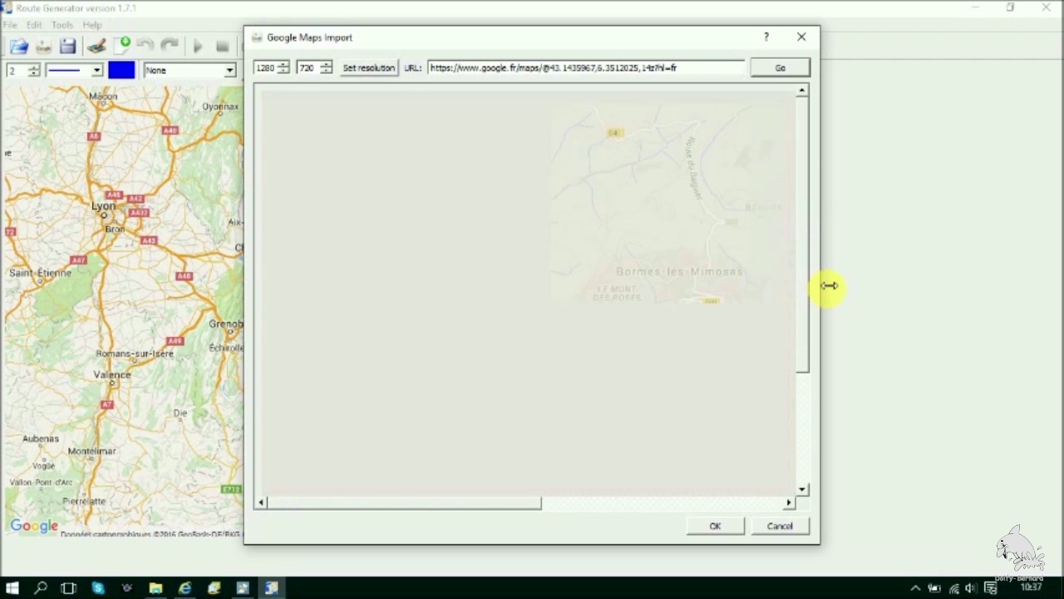
Step: Widen the Google Maps import window across the whole screen and move it up to the upper edge
left_click_drag(828, 285, 1057, 285)
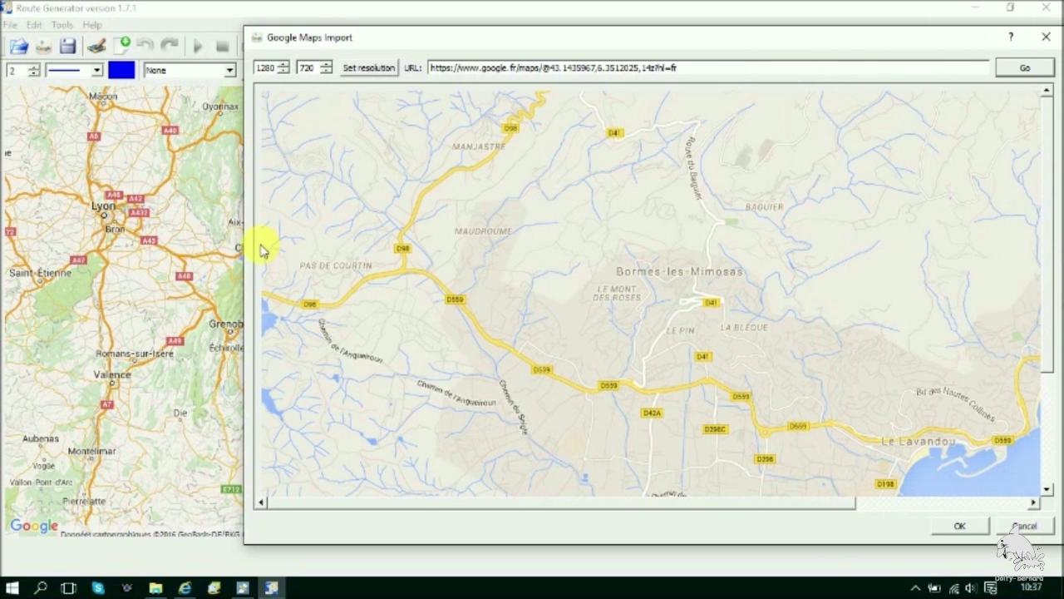
left_click_drag(246, 260, 5, 256)
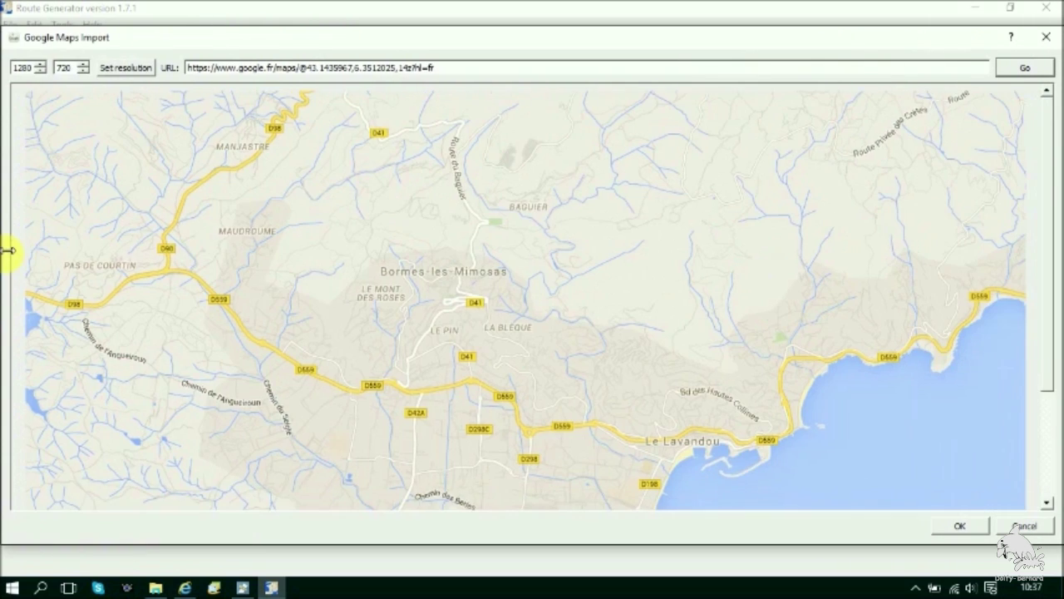
left_click_drag(380, 33, 374, 2)
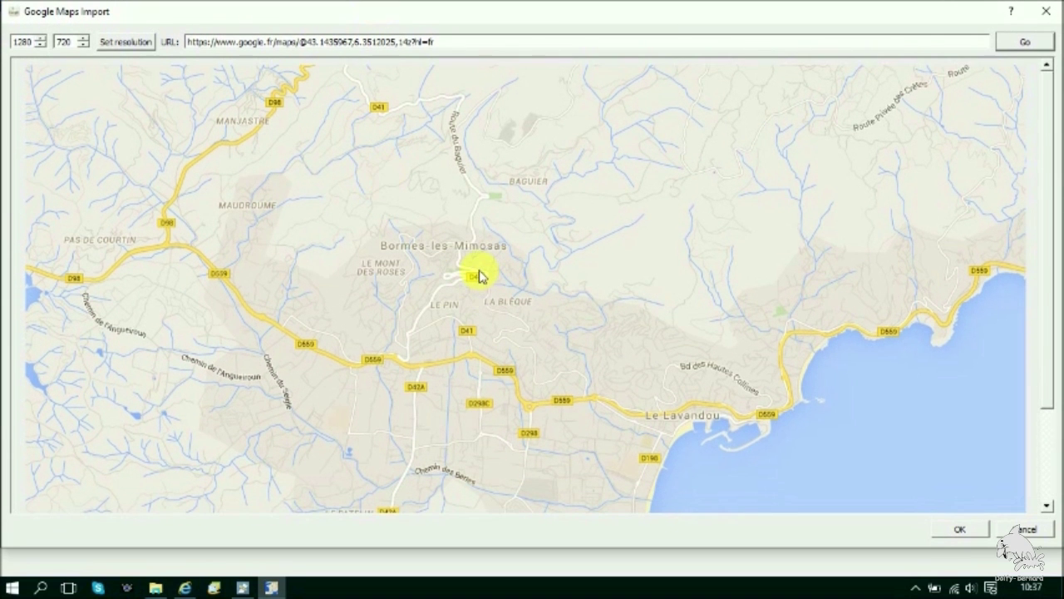
Step: Zoom the import map out from Bormes-les-Mimosas and pan it to frame the coast from Marseille to Menton
scroll(480, 276, "down", 1)
scroll(479, 270, "down", 1)
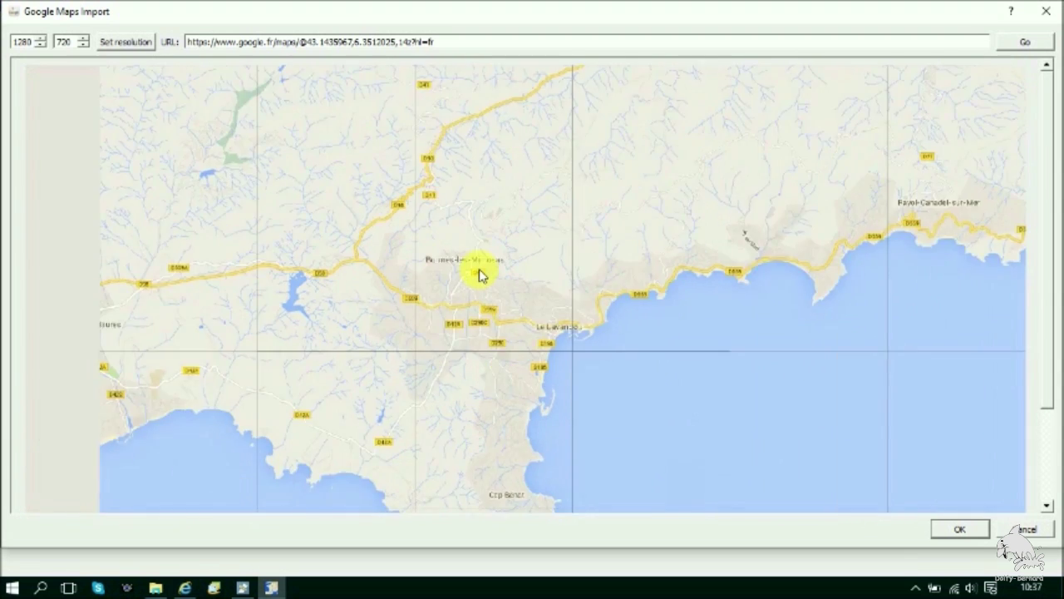
scroll(478, 270, "down", 1)
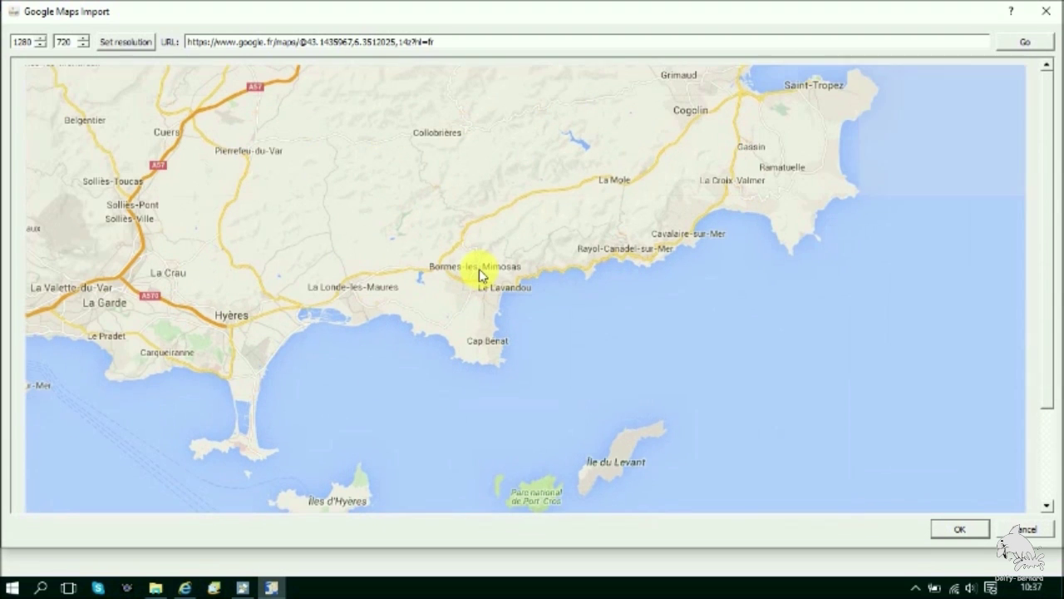
scroll(479, 274, "down", 1)
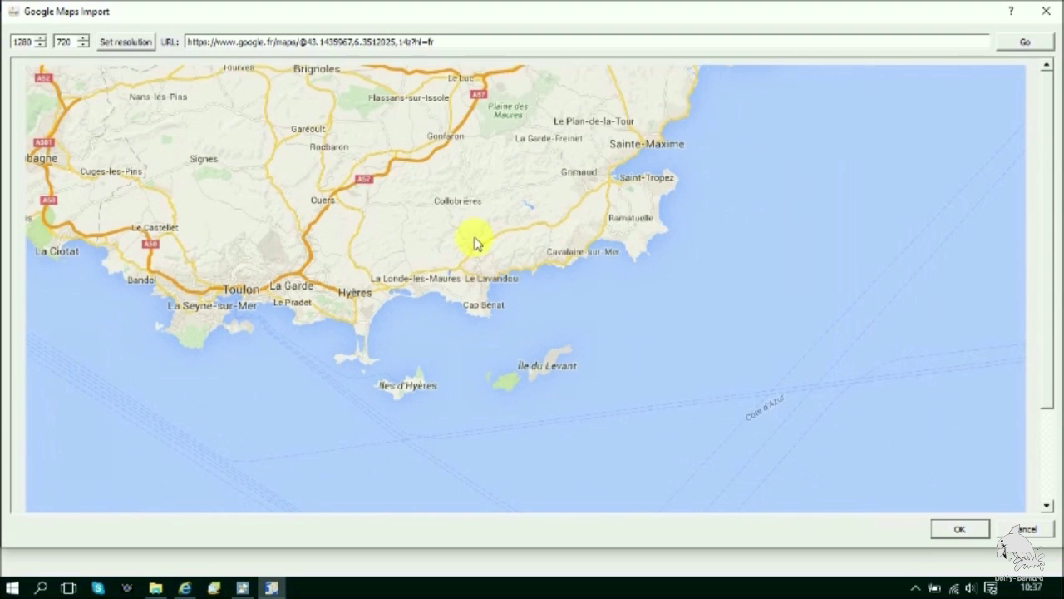
scroll(476, 235, "down", 1)
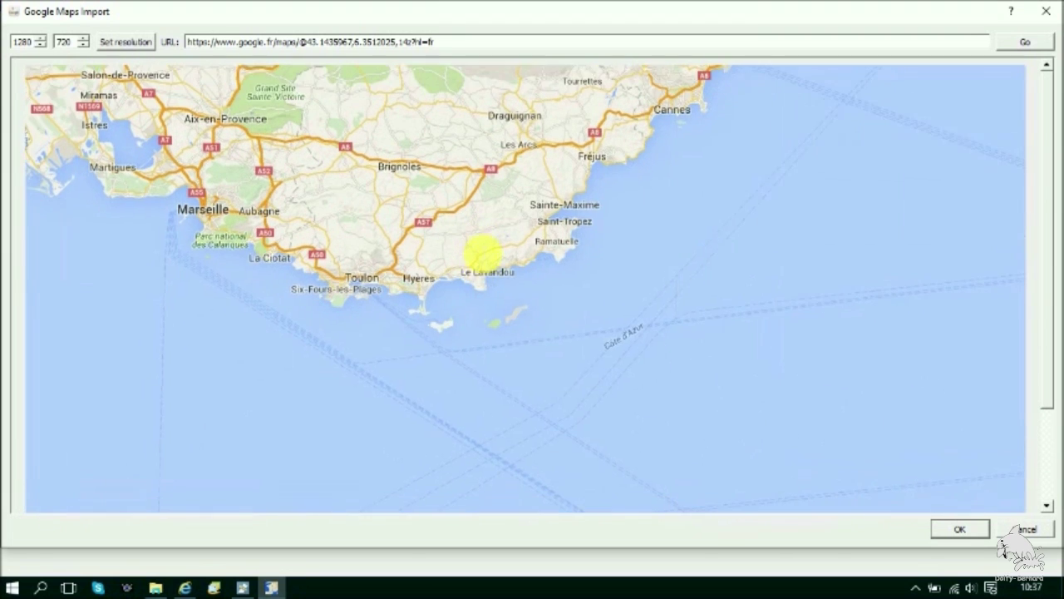
left_click_drag(478, 255, 472, 295)
left_click_drag(495, 241, 546, 302)
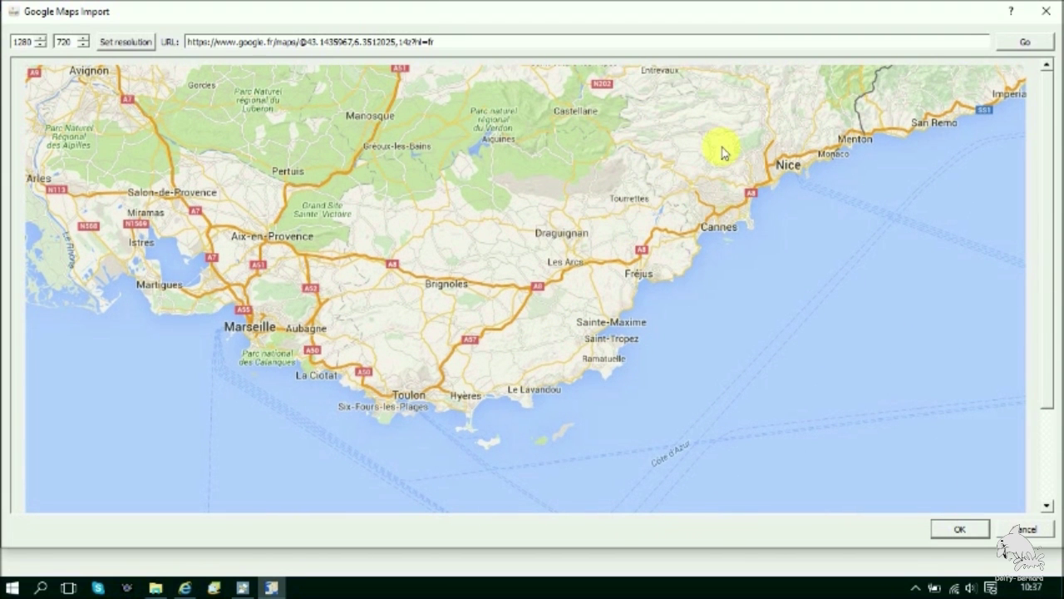
Step: Explore the import map at other scales, from the western Mediterranean down to the area between Pamiers and Carcassonne
scroll(721, 152, "up", 1)
scroll(722, 152, "down", 2)
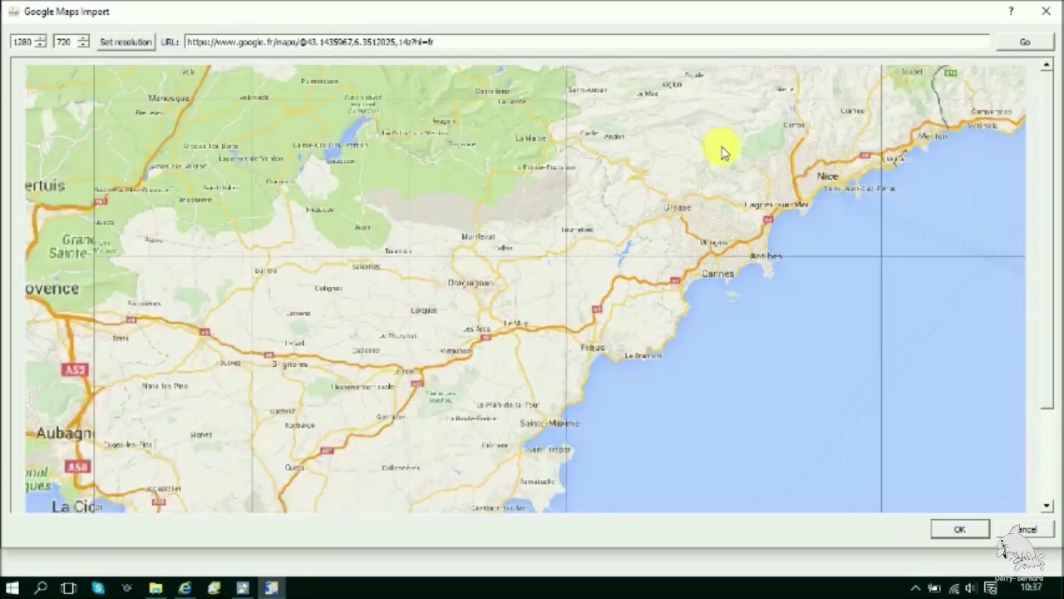
scroll(722, 152, "down", 2)
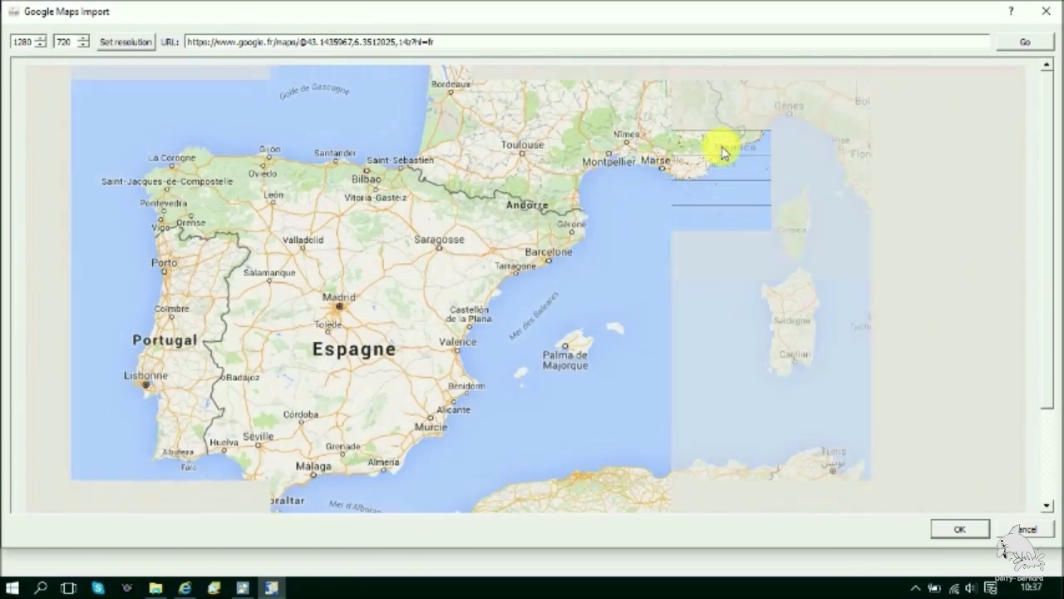
scroll(722, 152, "down", 1)
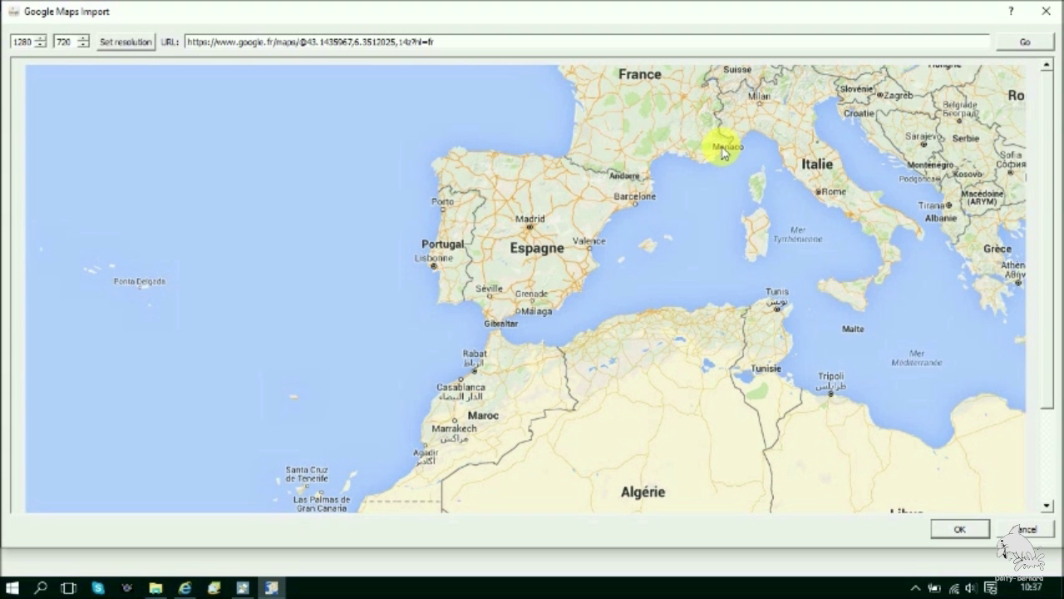
scroll(619, 159, "up", 1)
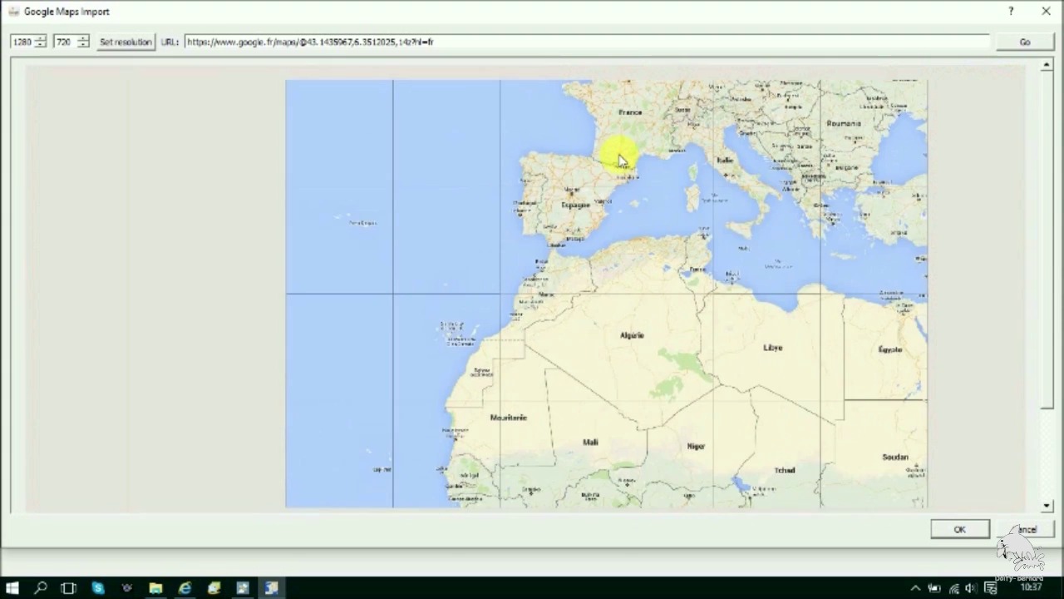
scroll(619, 160, "up", 2)
scroll(643, 159, "up", 2)
left_click_drag(643, 159, 244, 161)
scroll(527, 280, "up", 1)
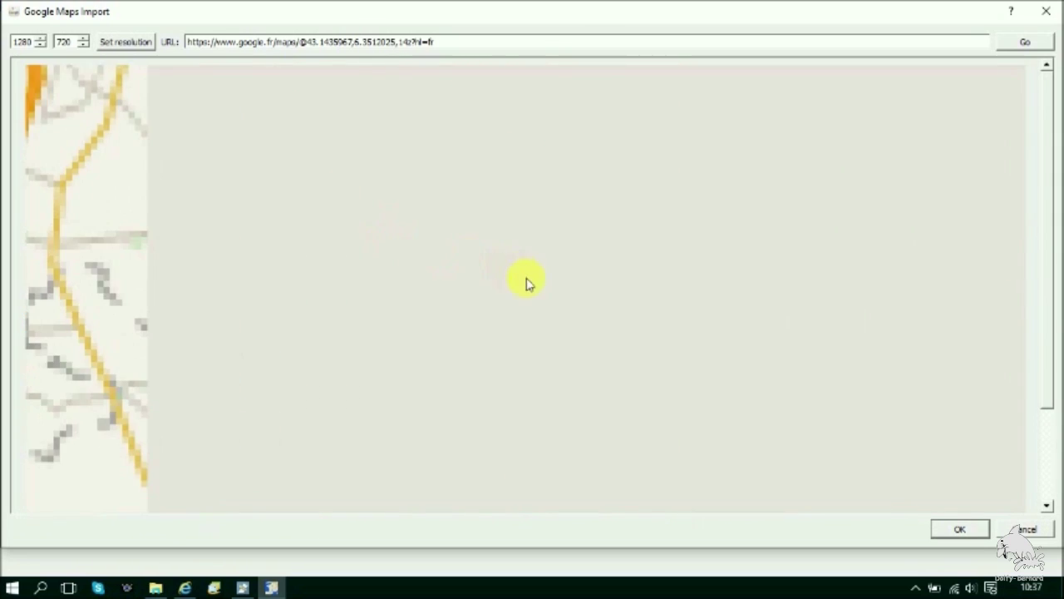
scroll(435, 143, "up", 1)
scroll(487, 249, "up", 1)
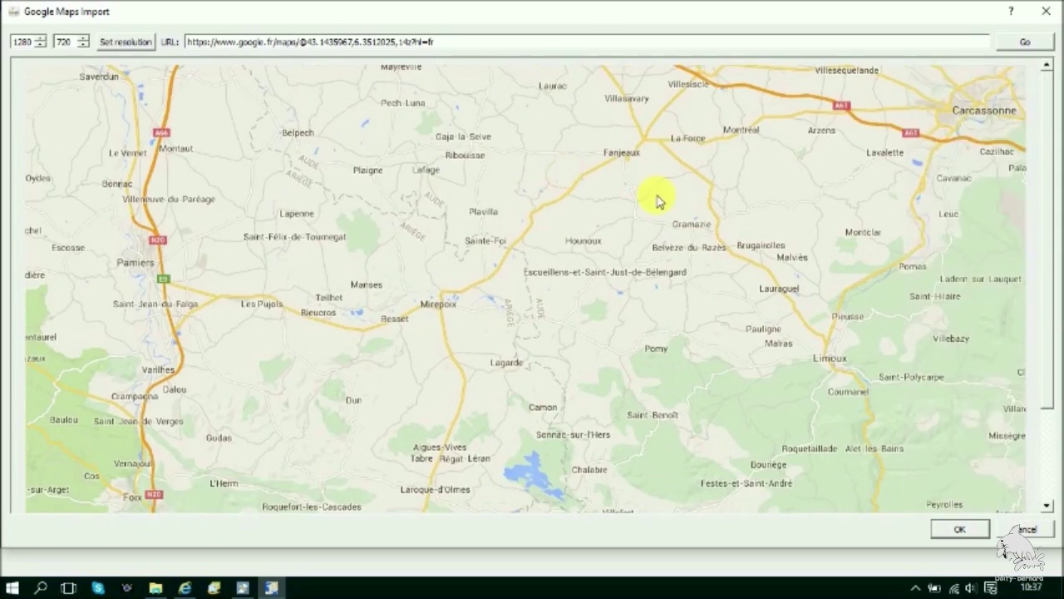
Step: Bring the import map back from the Carcassonne area and frame the Mediterranean coast from Arles to Imperia
left_click_drag(749, 291, 378, 210)
left_click_drag(577, 284, 376, 104)
scroll(375, 104, "down", 1)
scroll(376, 104, "down", 1)
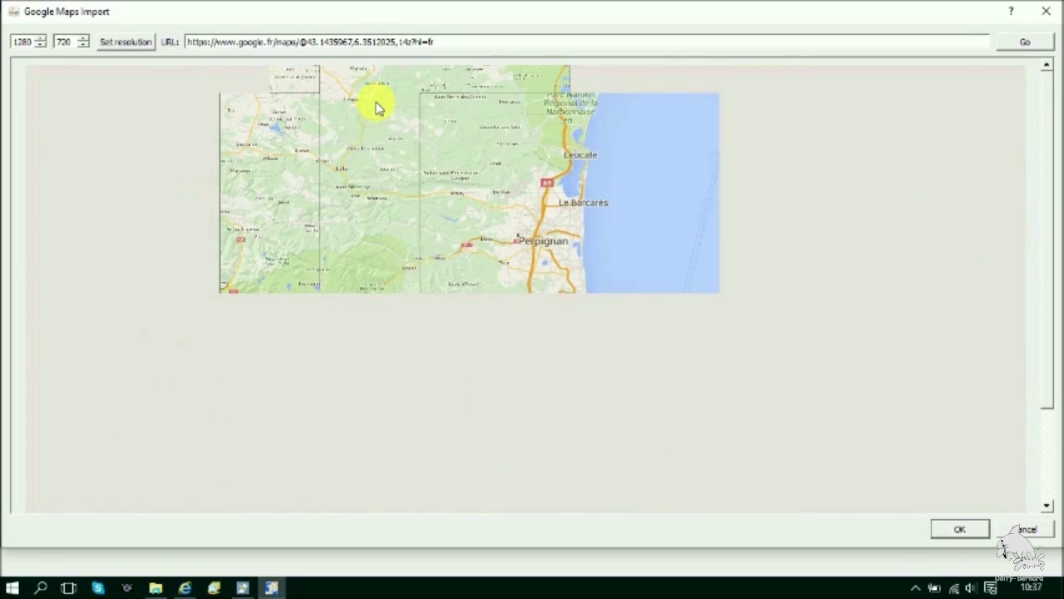
scroll(375, 104, "down", 1)
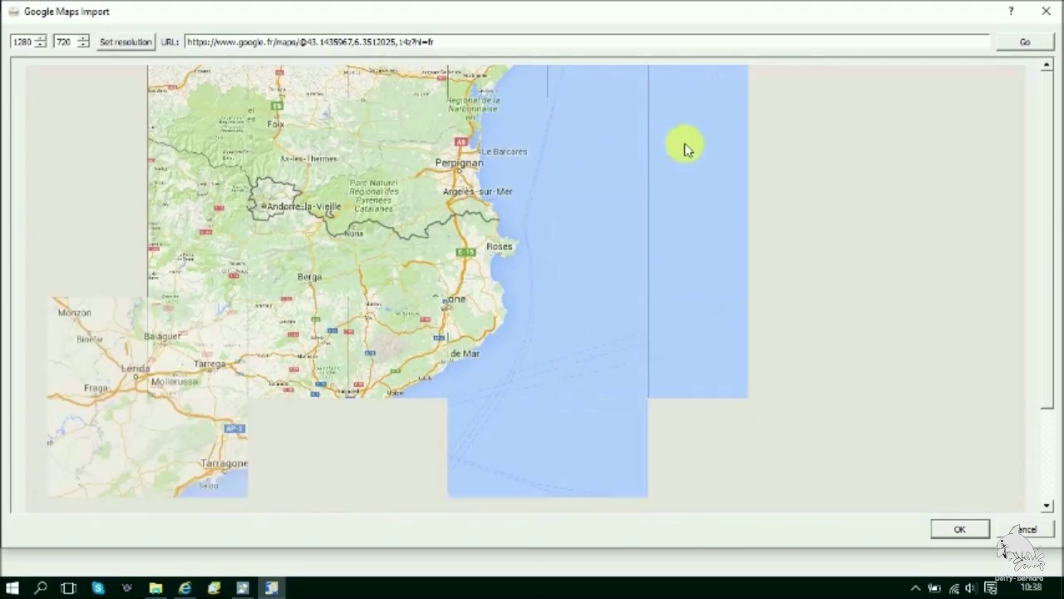
left_click_drag(399, 343, 325, 395)
left_click_drag(237, 408, 159, 406)
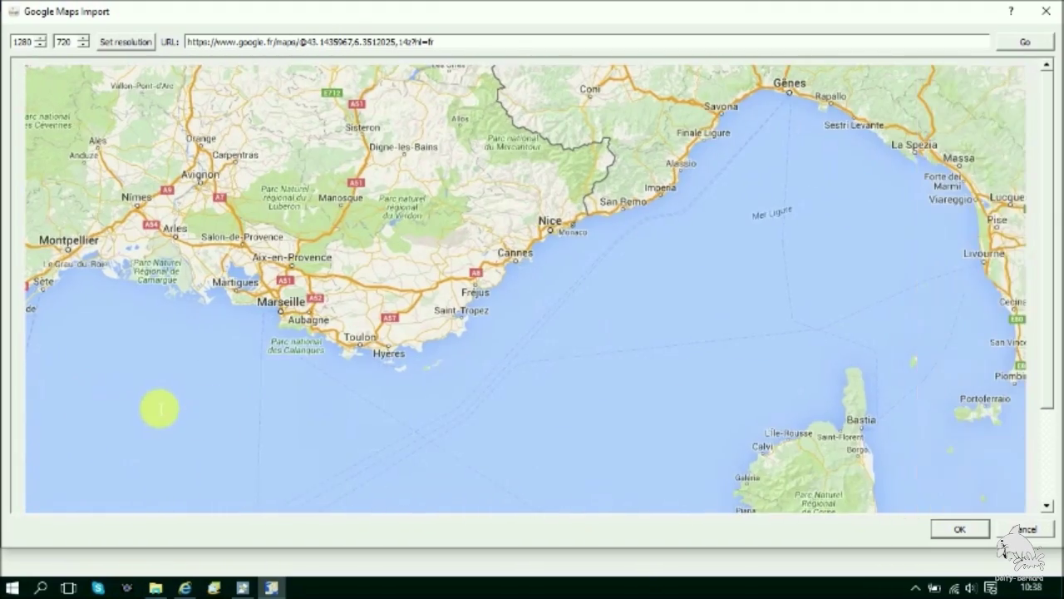
left_click_drag(513, 363, 541, 435)
scroll(543, 407, "up", 1)
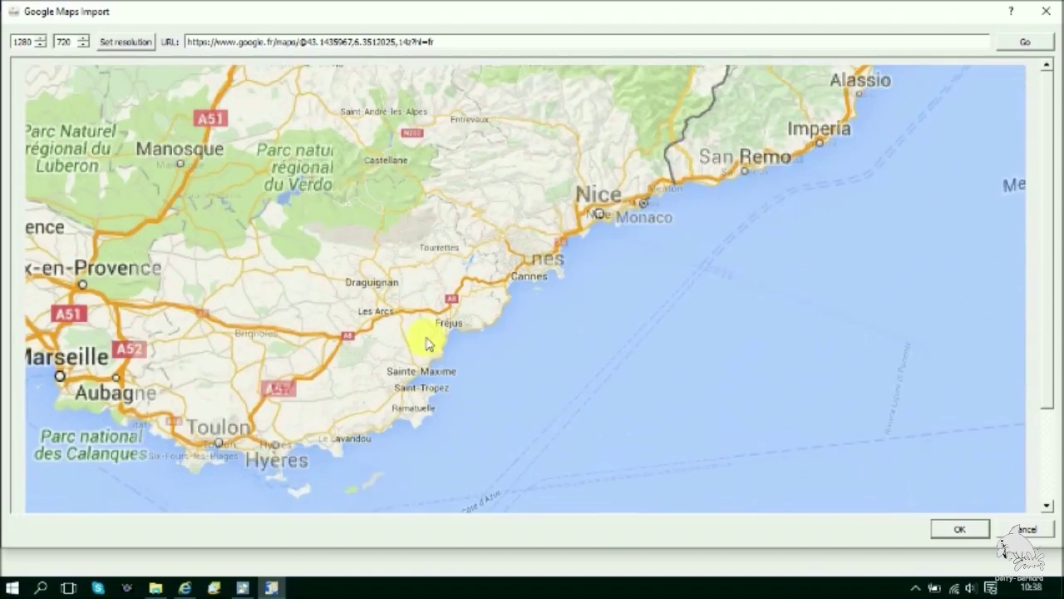
left_click_drag(418, 340, 625, 344)
left_click_drag(561, 373, 539, 341)
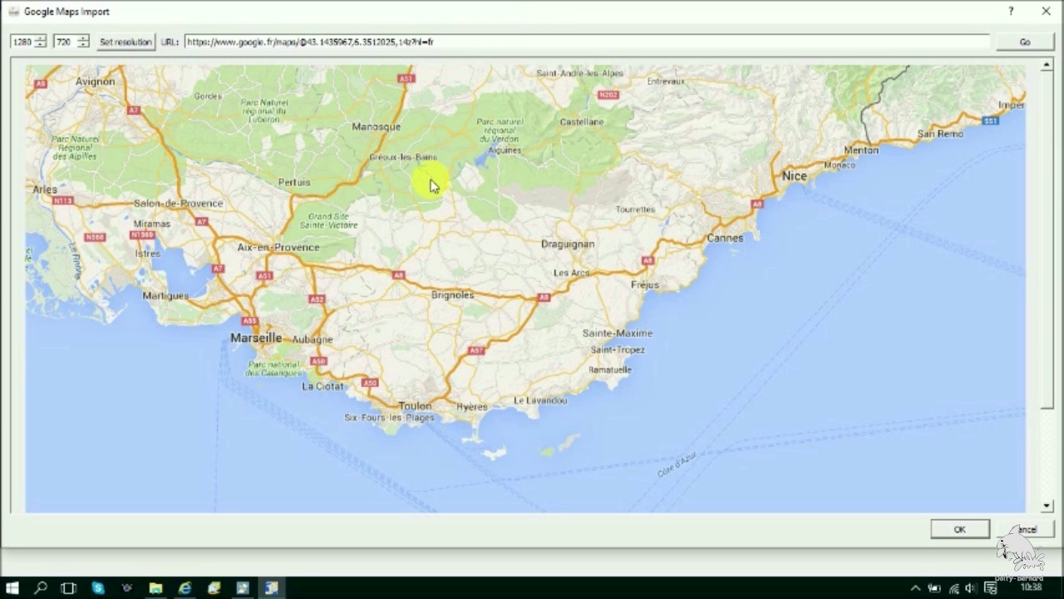
Step: Import the framed map at 1280 × 720 and save the map image under the file name PAC
double_click(22, 42)
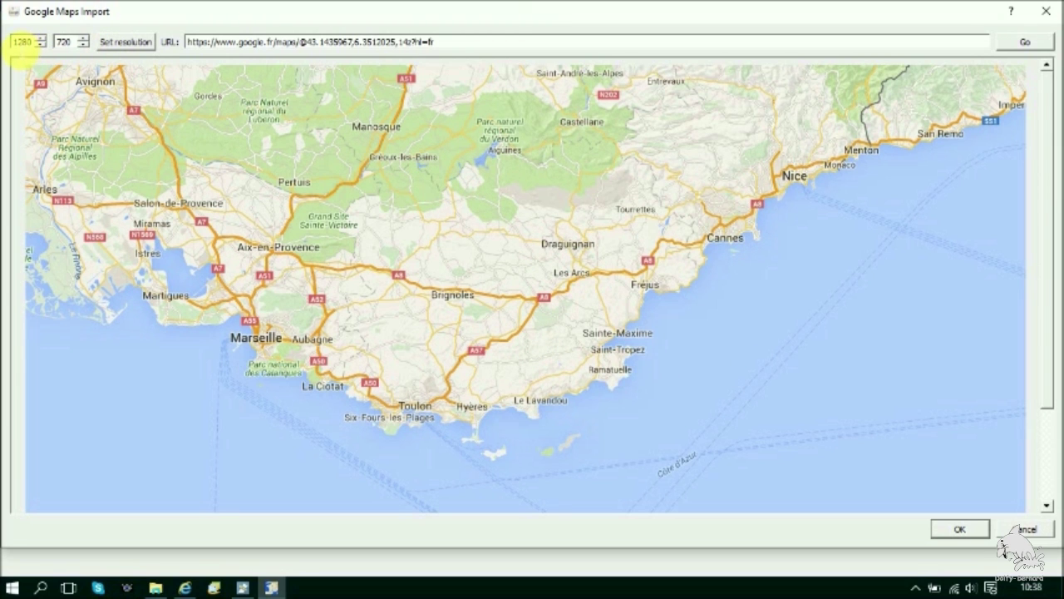
key("Tab")
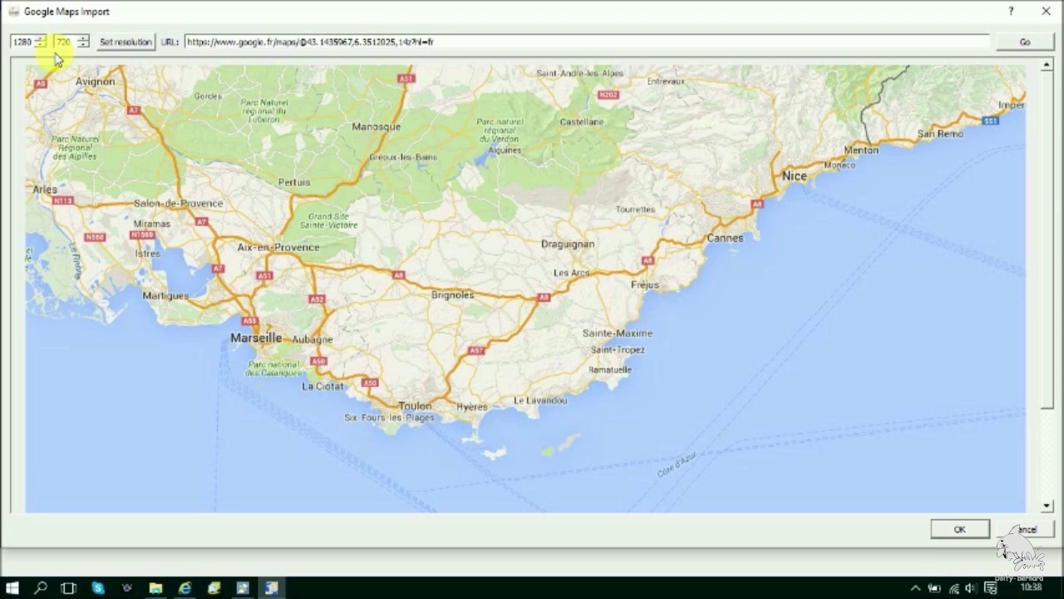
left_click(962, 532)
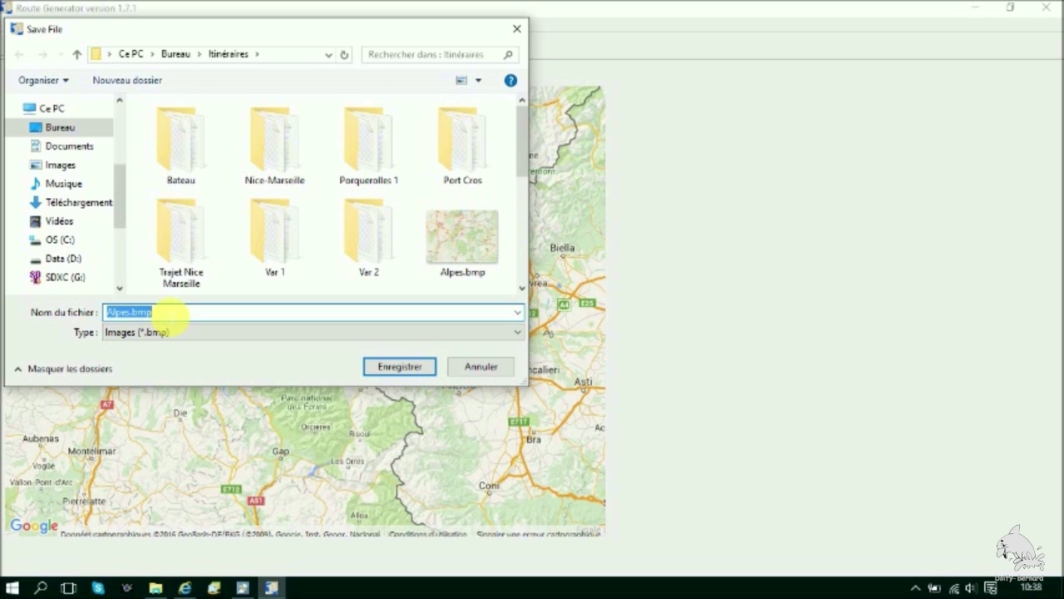
type("PAC")
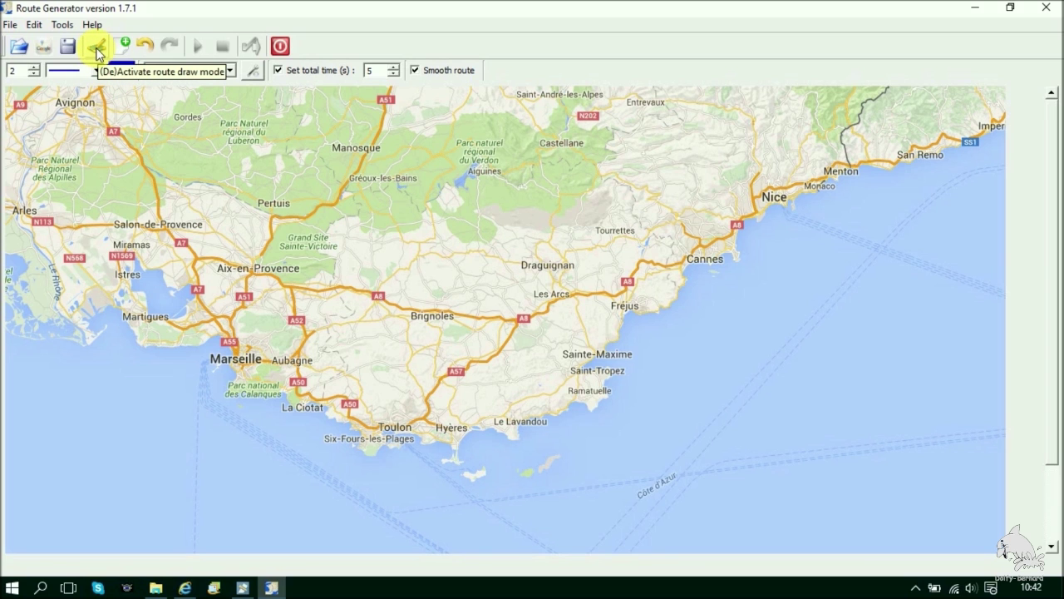
Step: Draw a straight route from Nice to Marseille in route draw mode and play its animation
left_click(97, 47)
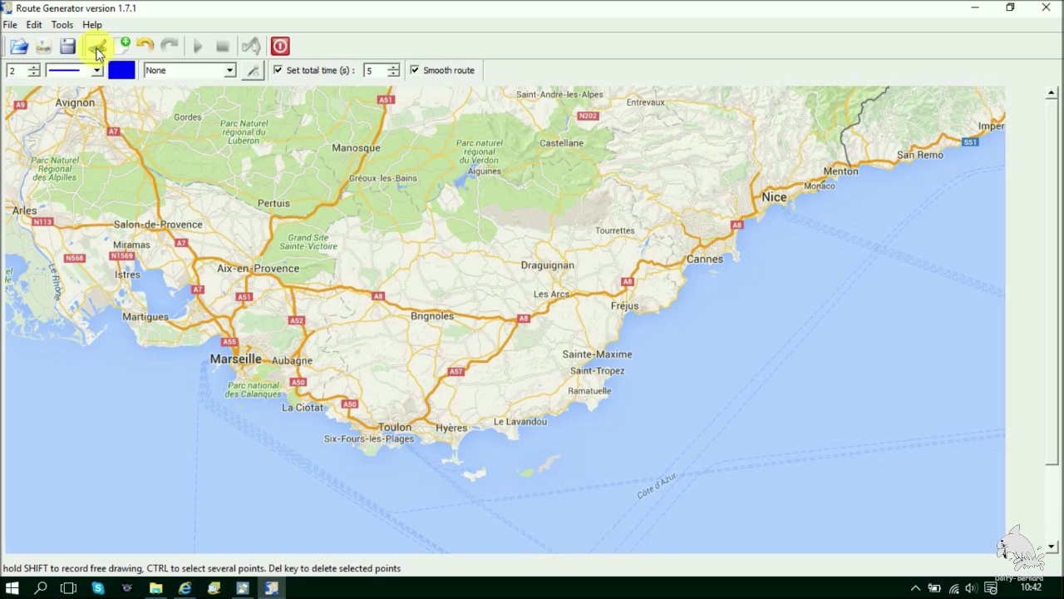
left_click(756, 200)
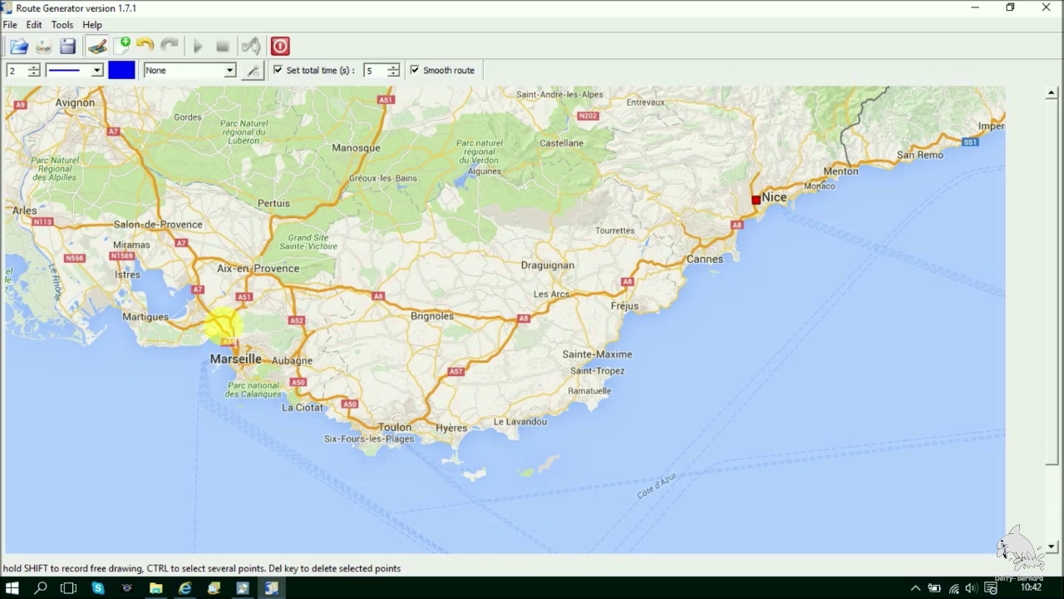
left_click(241, 340)
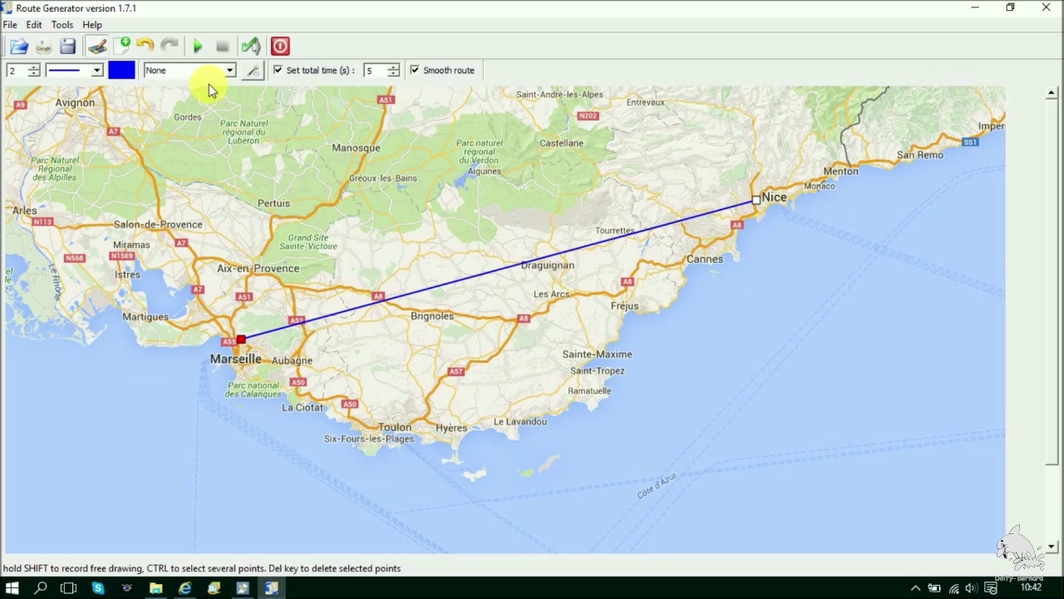
left_click(197, 46)
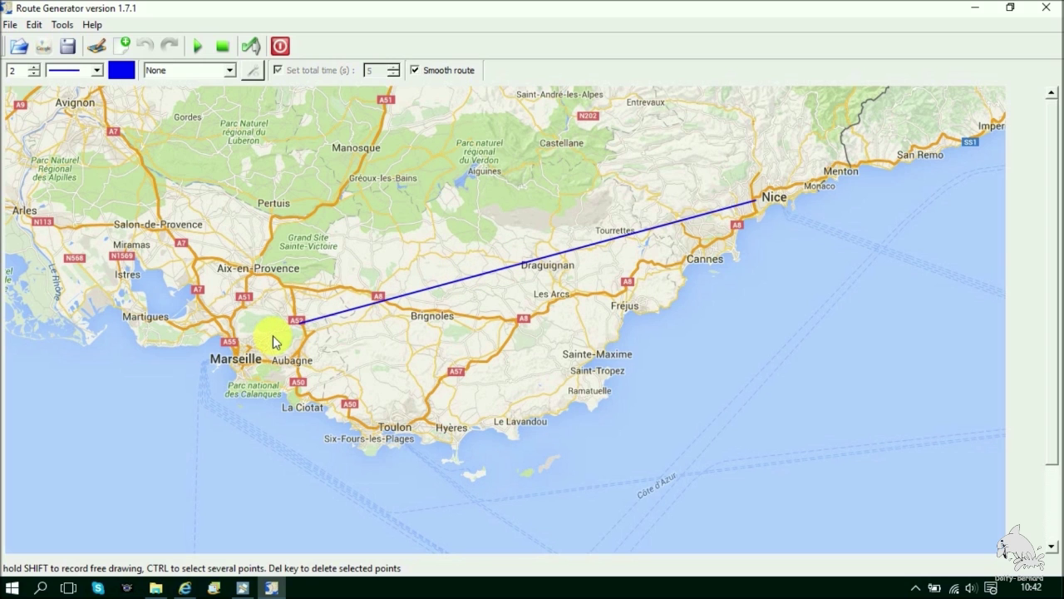
Step: Try other line widths on the Nice–Marseille route and set the width back to 2
left_click(34, 67)
left_click(35, 74)
left_click(34, 74)
left_click(35, 74)
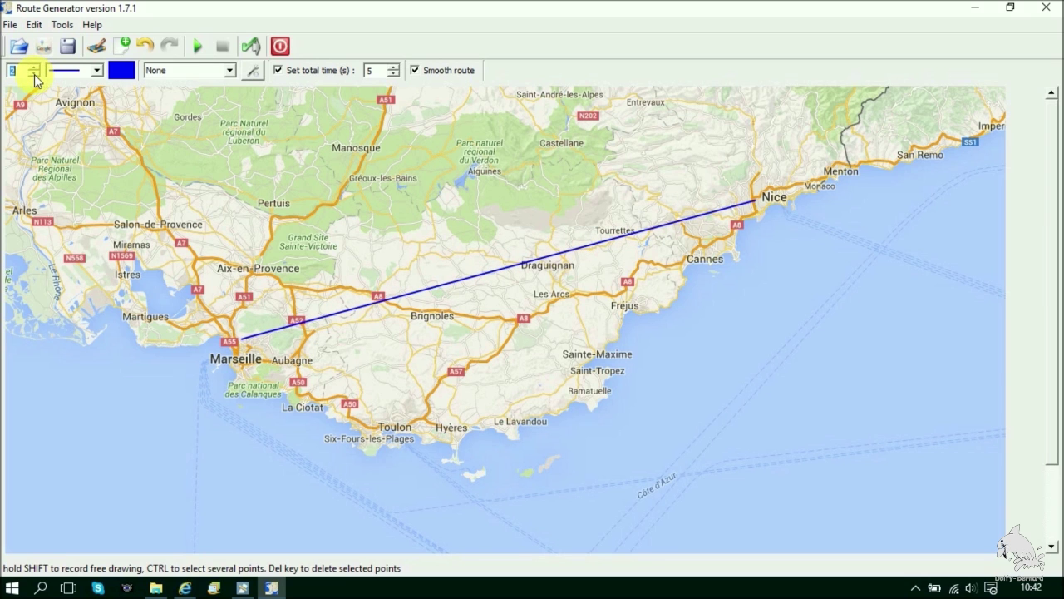
Step: Try the dotted line style on the route, restore the solid line, and accept blue as the line colour
left_click(93, 75)
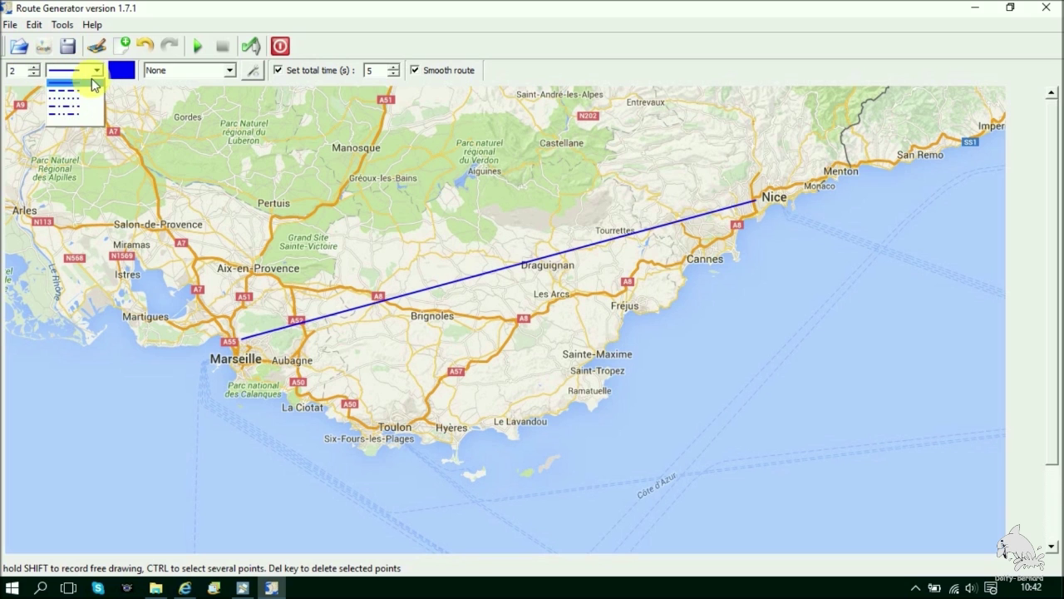
left_click(76, 98)
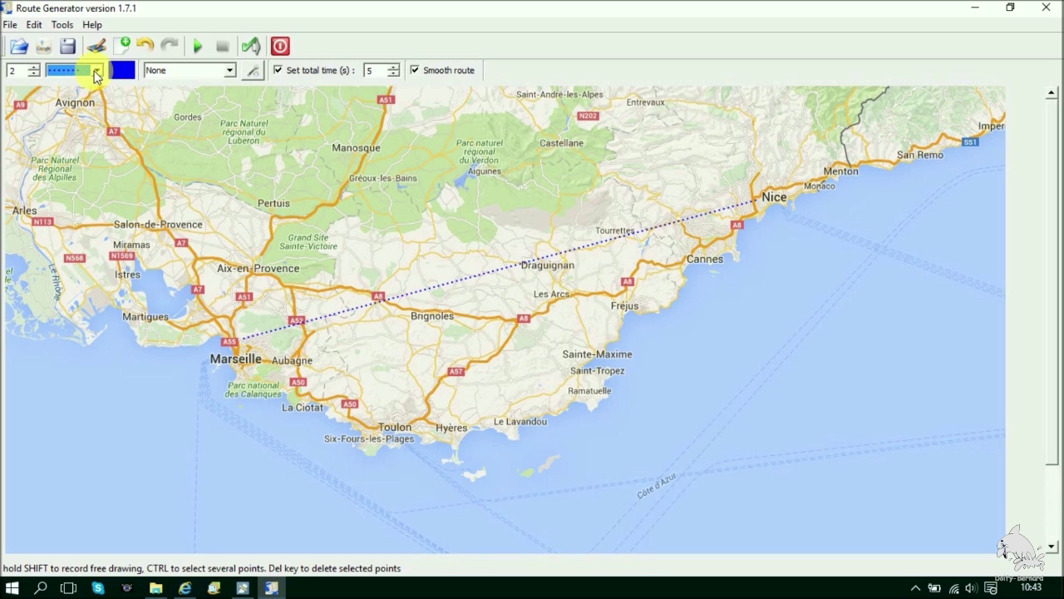
left_click(97, 75)
left_click(82, 84)
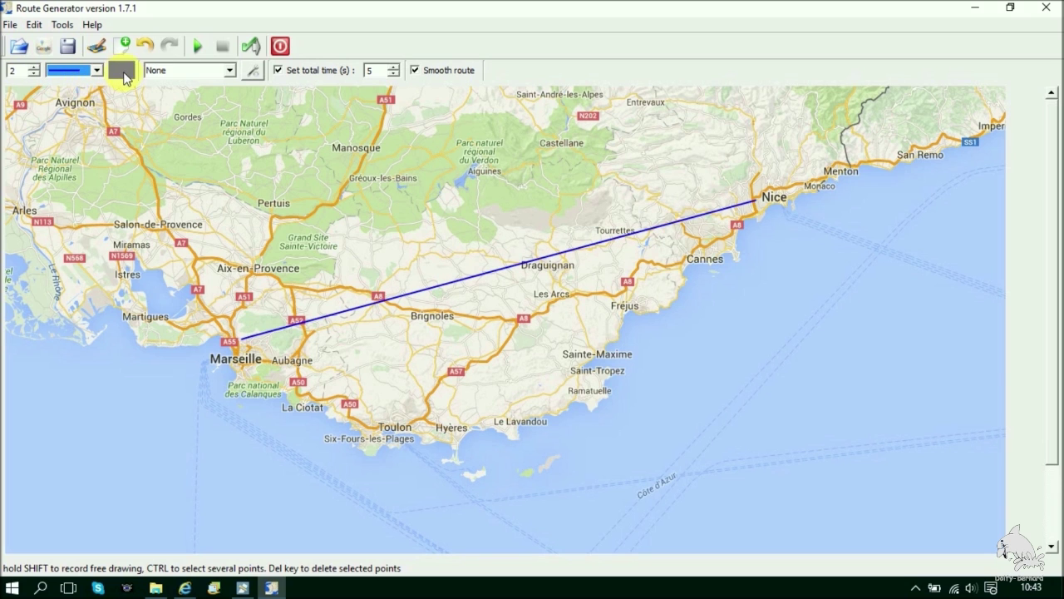
left_click(123, 73)
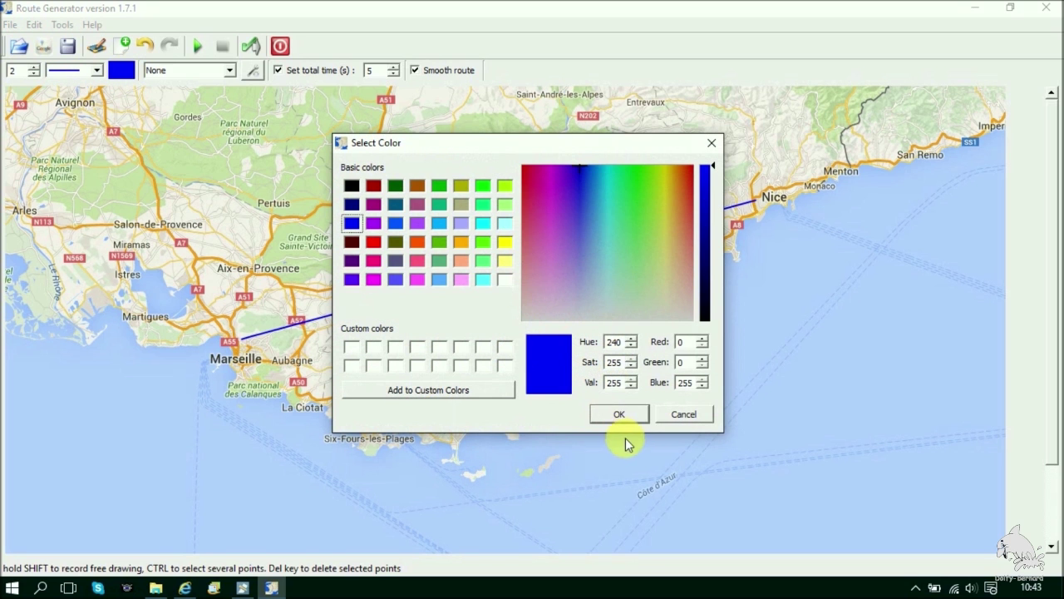
left_click(625, 417)
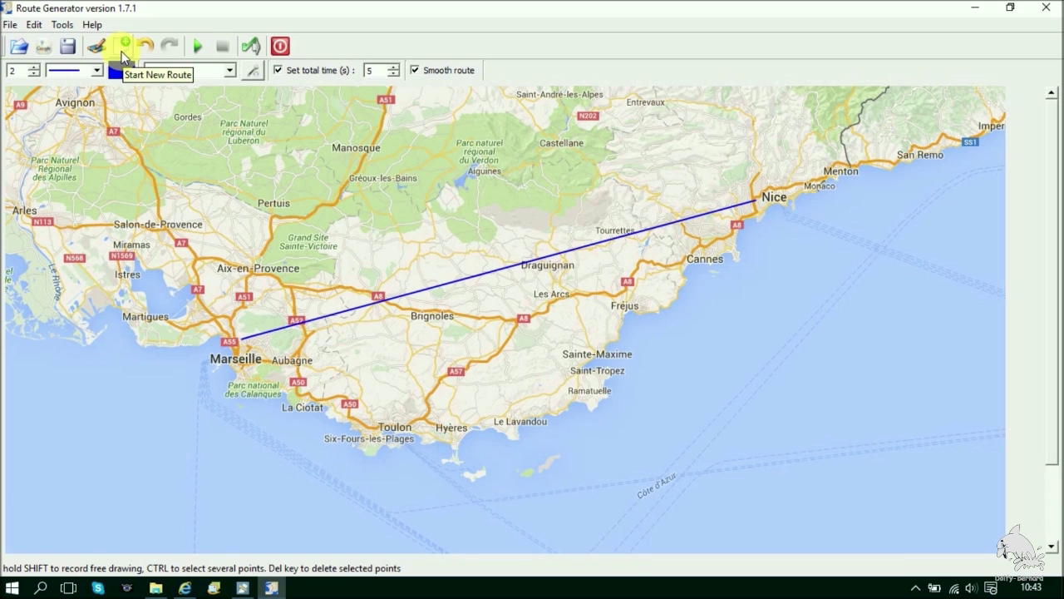
Step: Start a new route from Nice through Castellane and Manosque to Marseille and play its animation
left_click(124, 52)
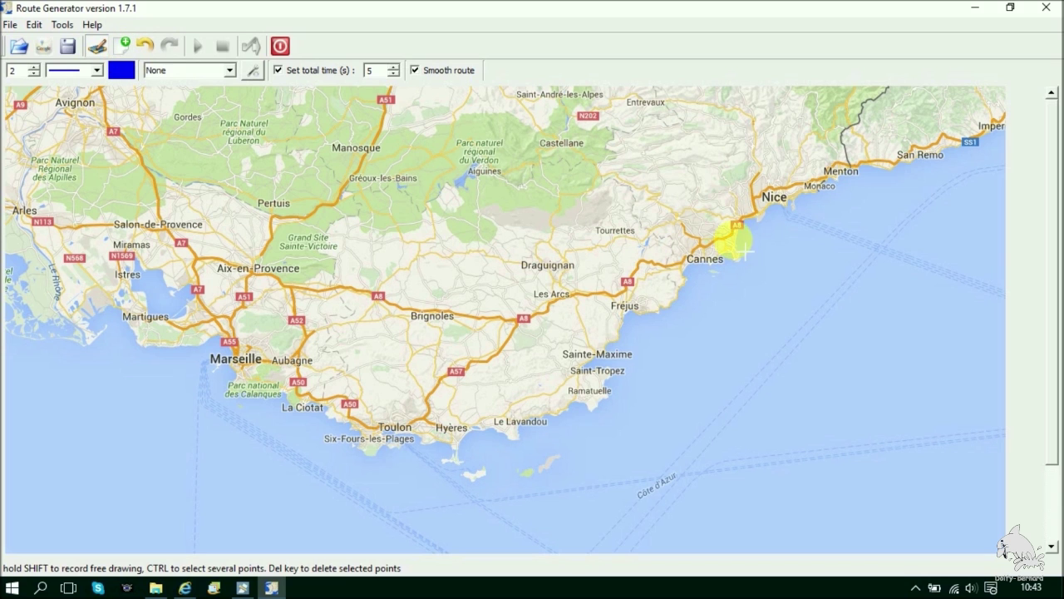
left_click(759, 203)
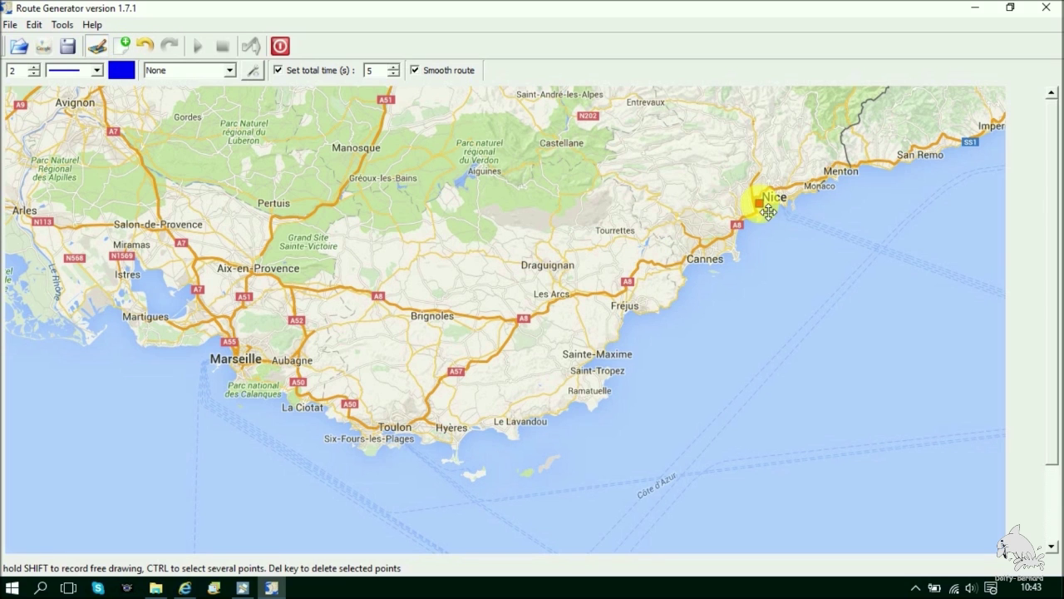
left_click(562, 150)
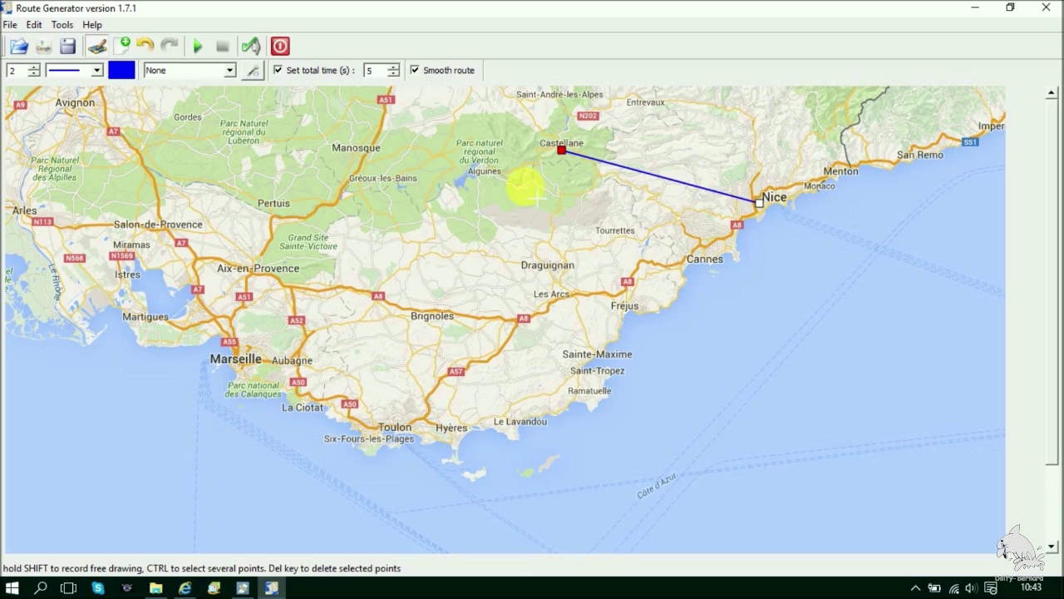
left_click(352, 155)
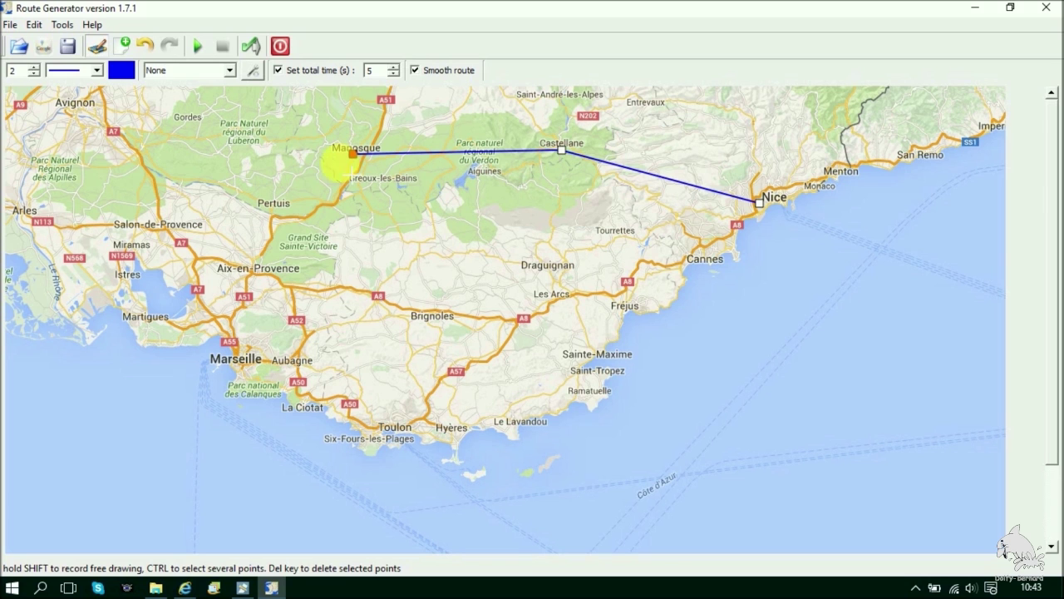
left_click(243, 343)
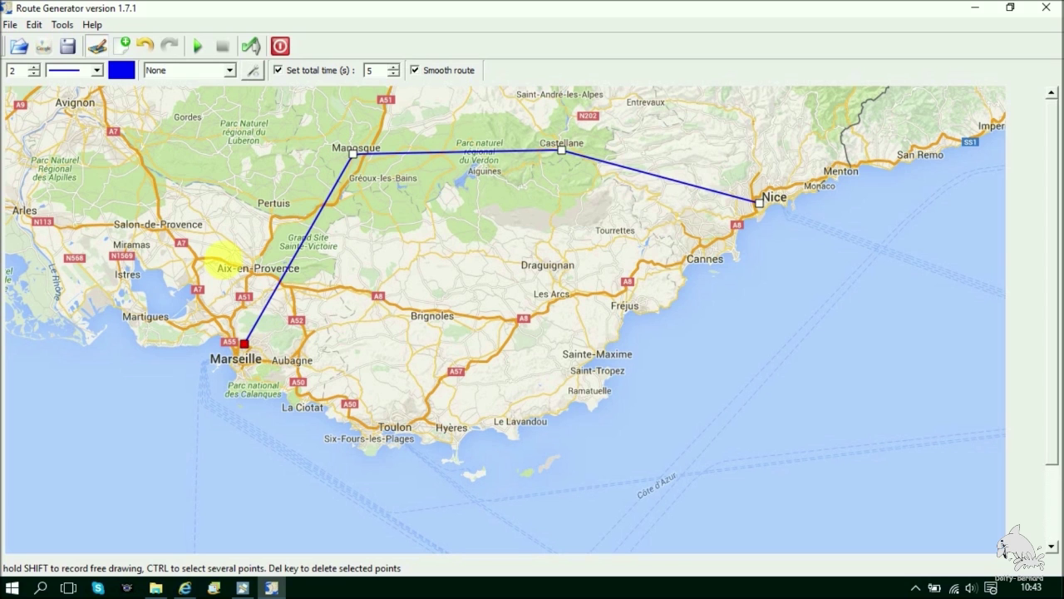
left_click(198, 48)
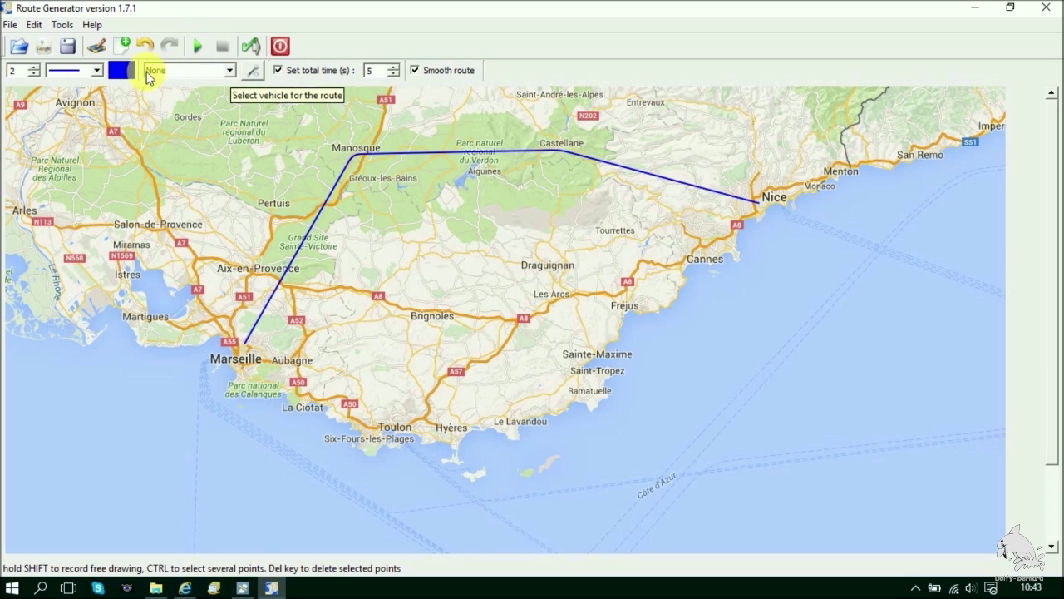
Step: Look through the vehicles available for the route without choosing one
left_click(229, 73)
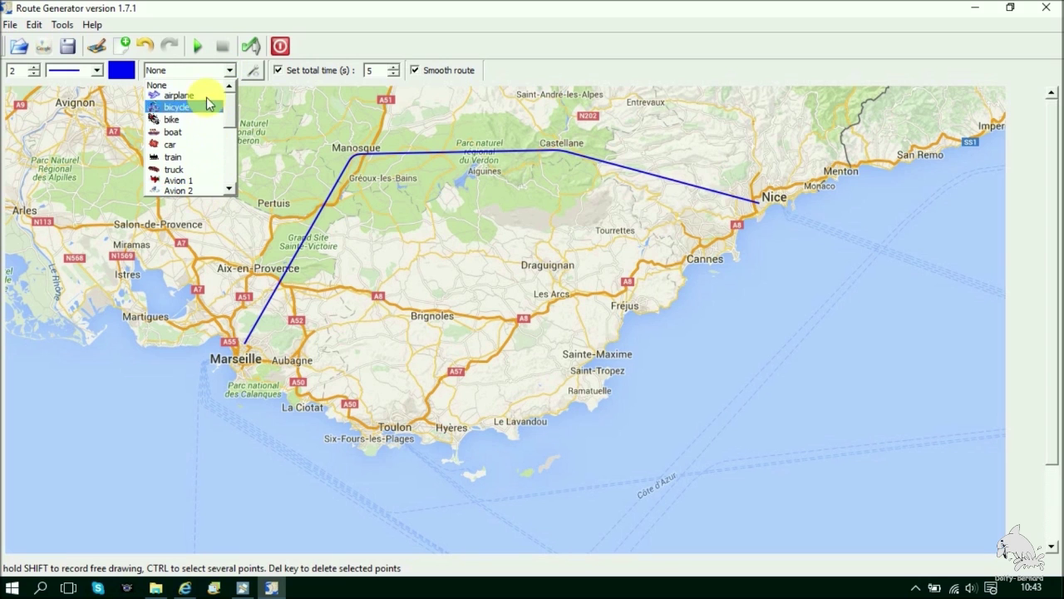
scroll(228, 168, "down", 5)
left_click(249, 112)
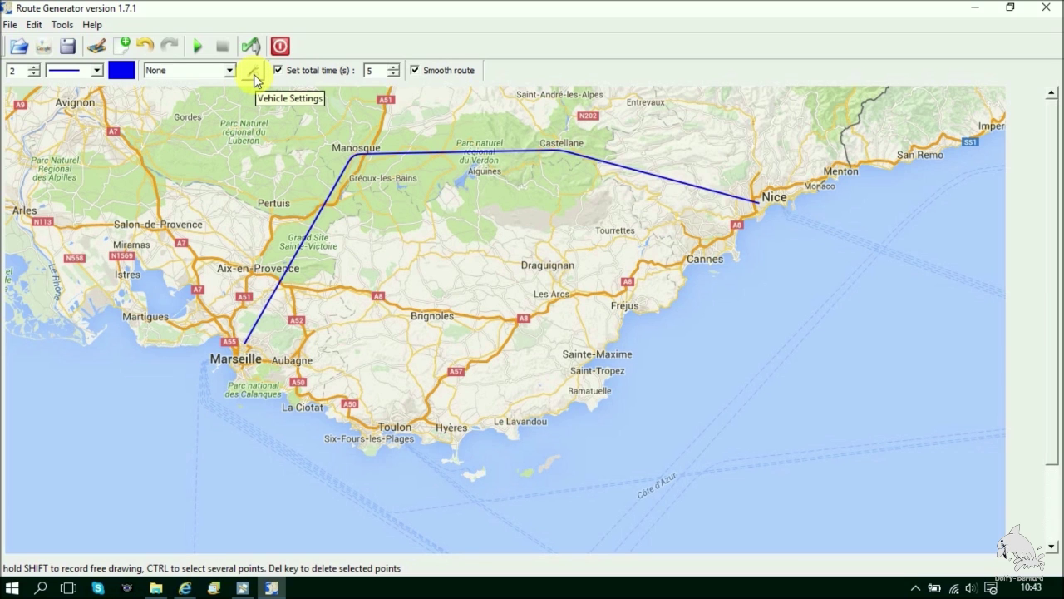
Step: Open the vehicle settings and select the Avion 2 vehicle
left_click(254, 74)
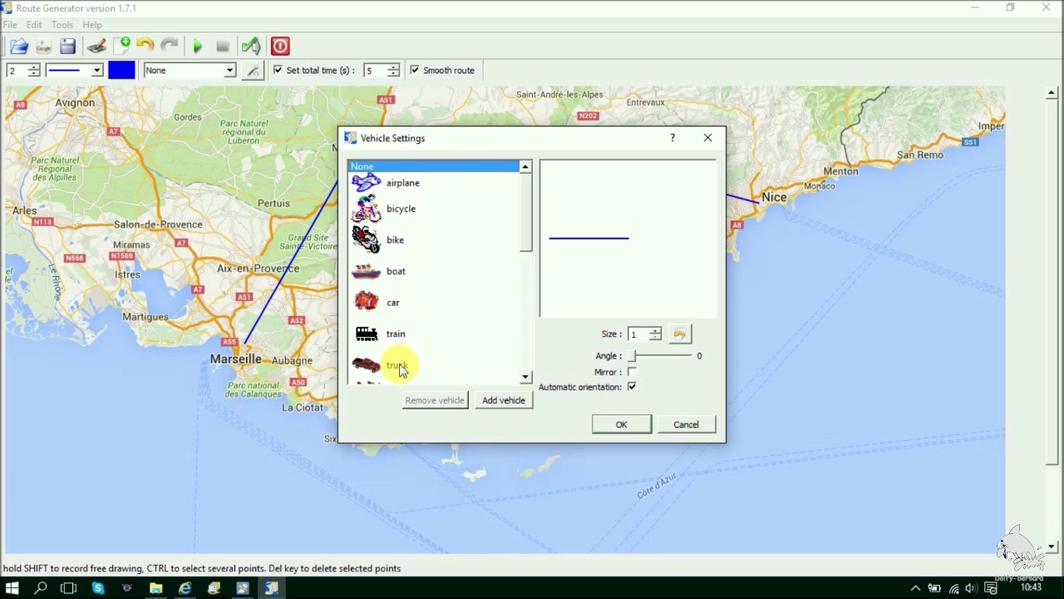
left_click_drag(527, 227, 523, 320)
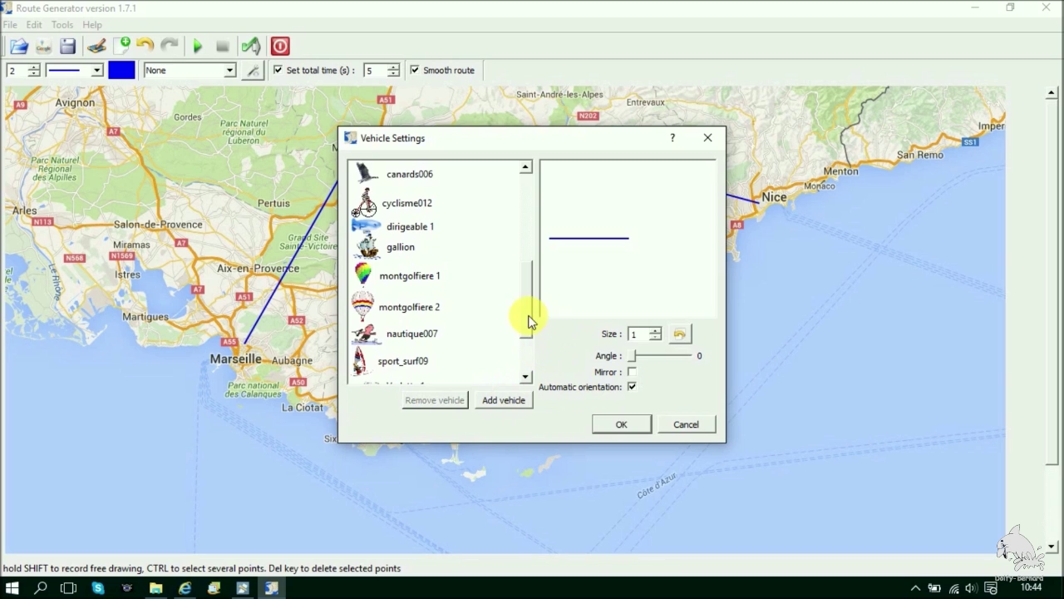
scroll(527, 308, "up", 3)
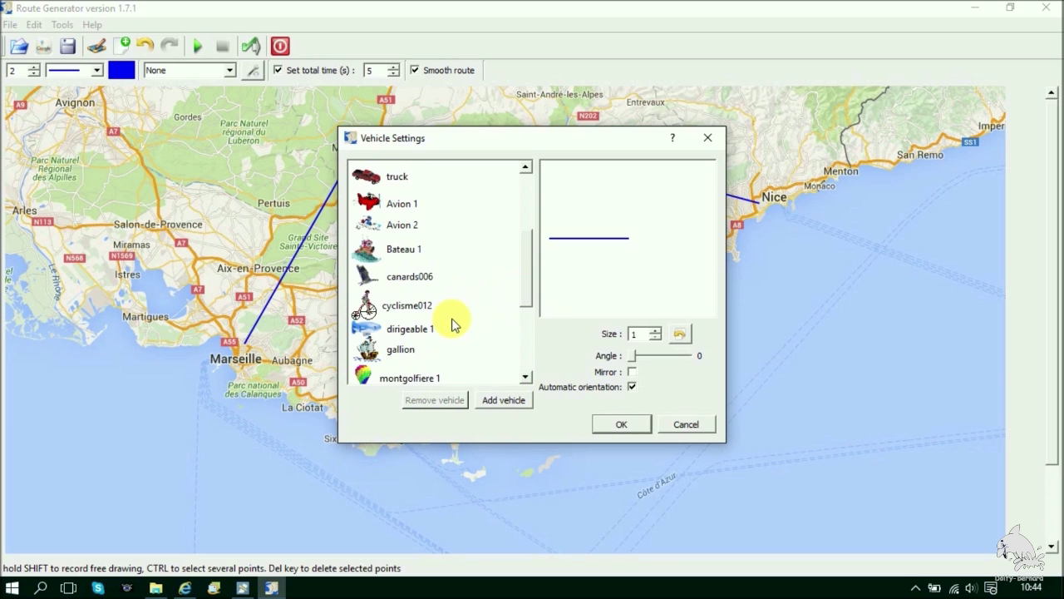
left_click(409, 228)
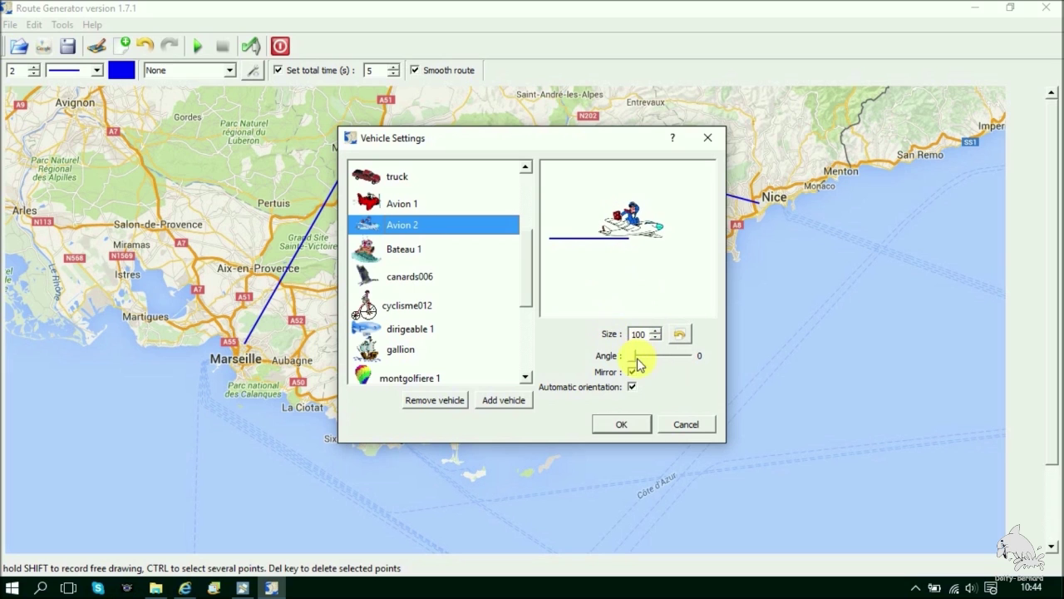
Step: Try the angle control and the mirror option on Avion 2, leaving the angle at 0 and mirroring on
left_click_drag(636, 360, 632, 364)
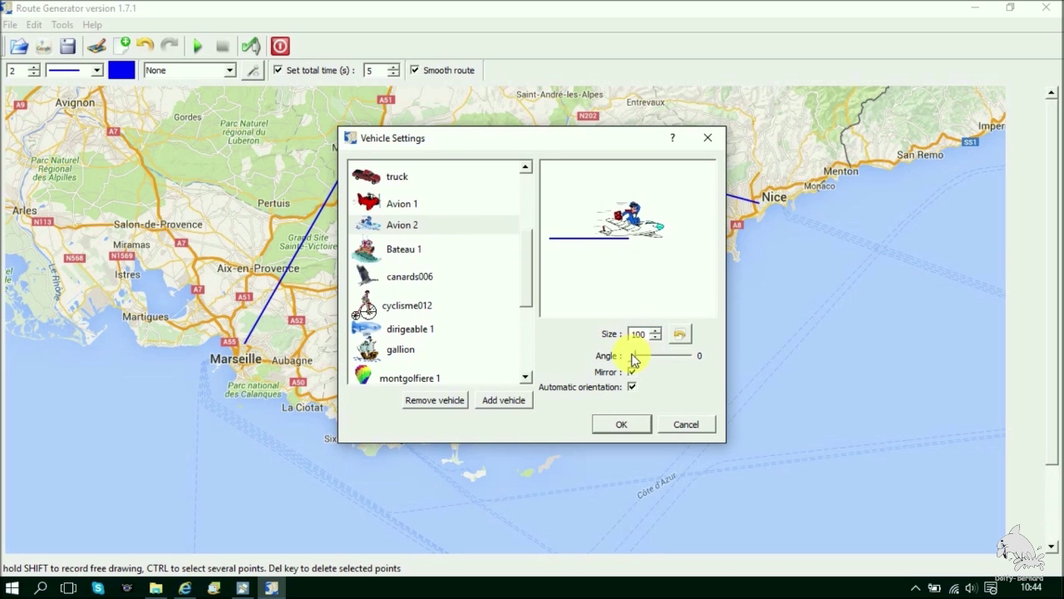
mouse_move(633, 359)
left_mouse_down()
mouse_move(650, 357)
mouse_move(634, 360)
left_mouse_up()
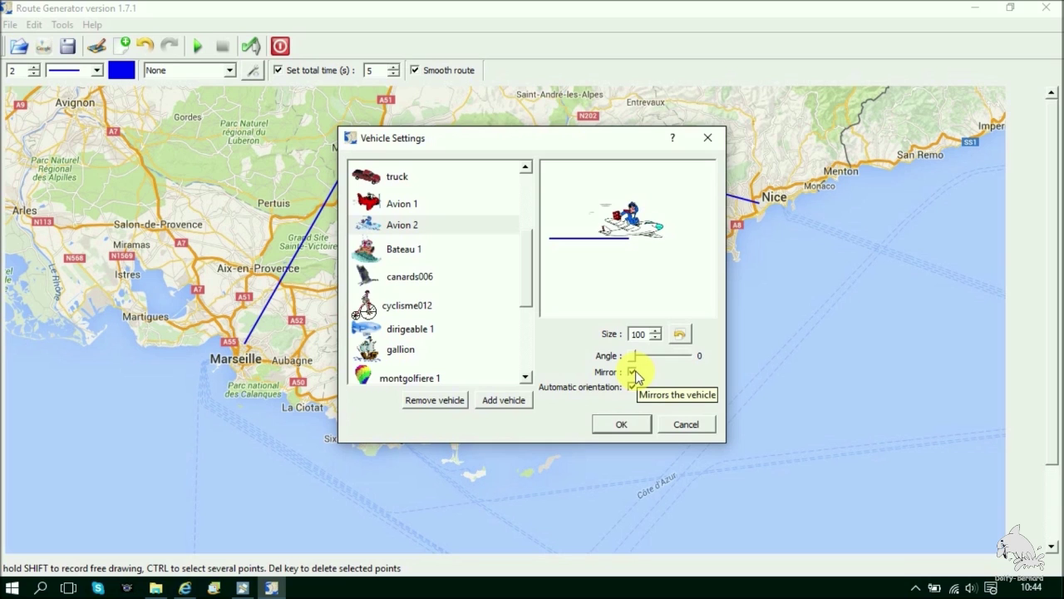
left_click(633, 372)
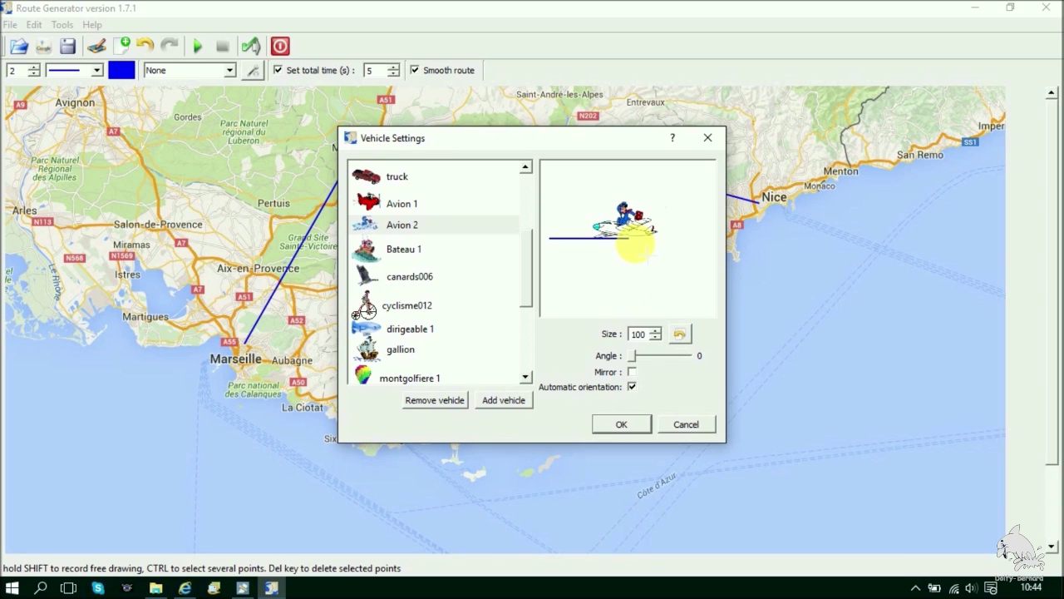
left_click(632, 372)
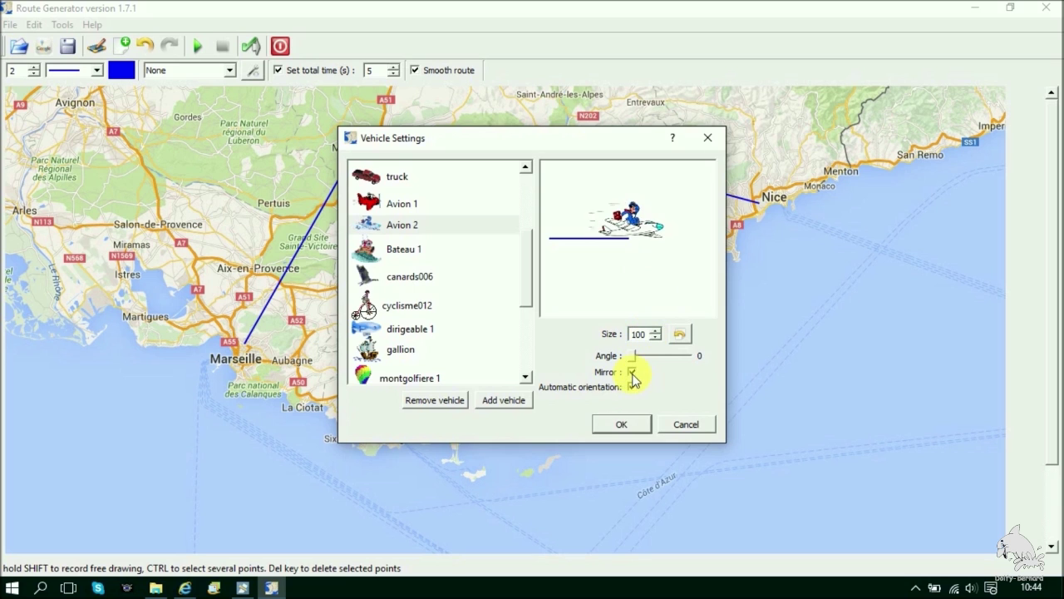
Step: Apply Avion 2 to the route with mirroring off and automatic orientation on, and play the animation to check it
left_click(633, 372)
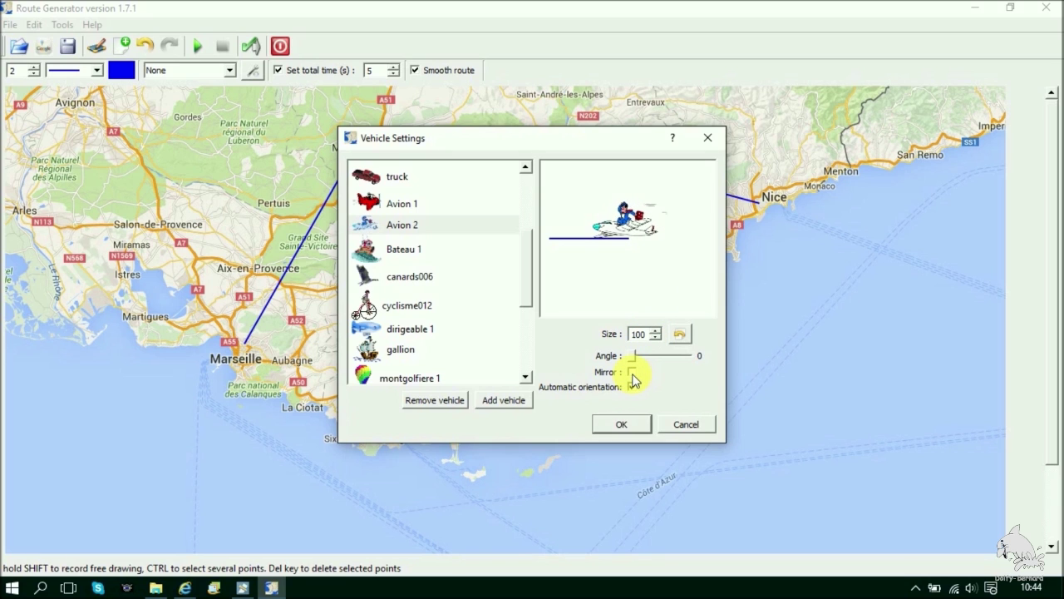
left_click(632, 386)
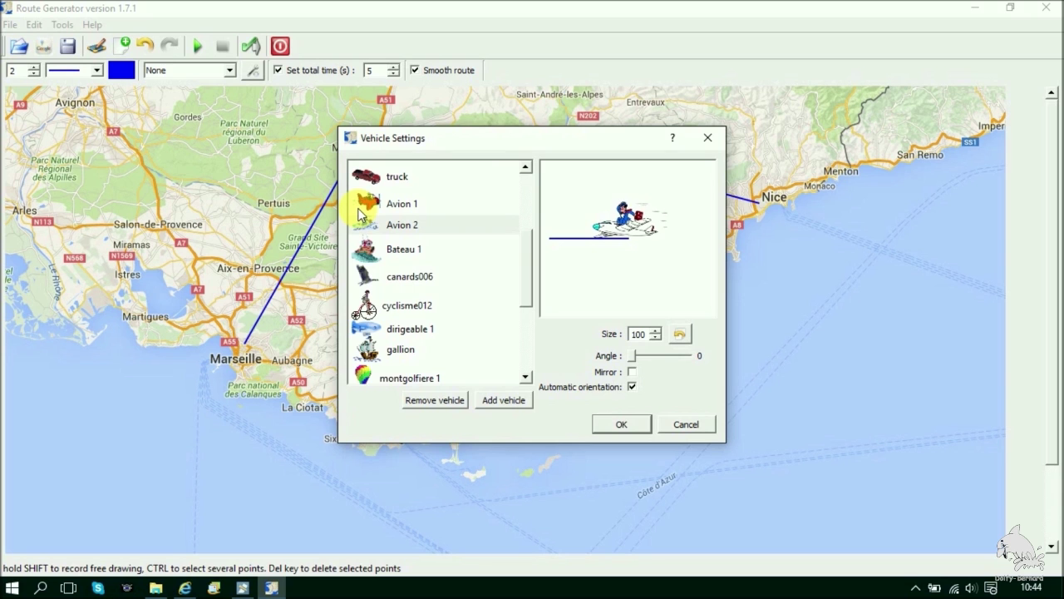
left_click(624, 427)
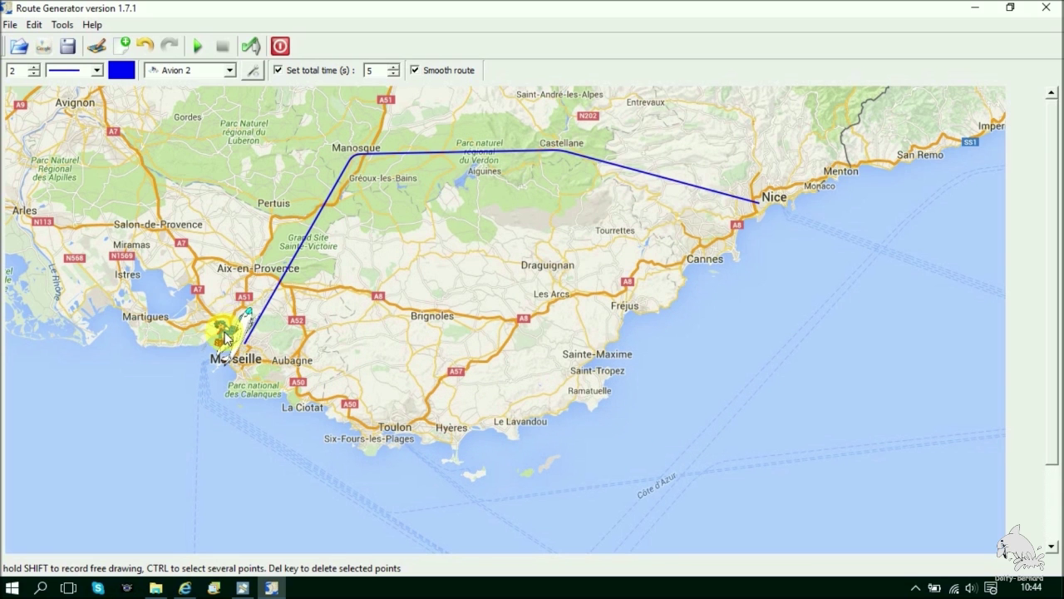
left_click(199, 52)
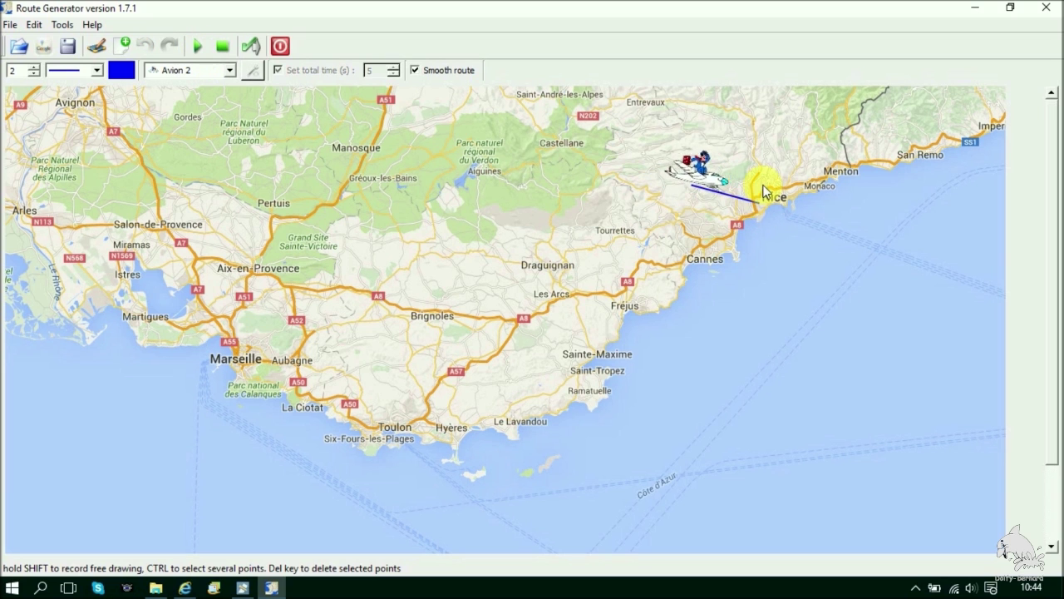
left_click(221, 46)
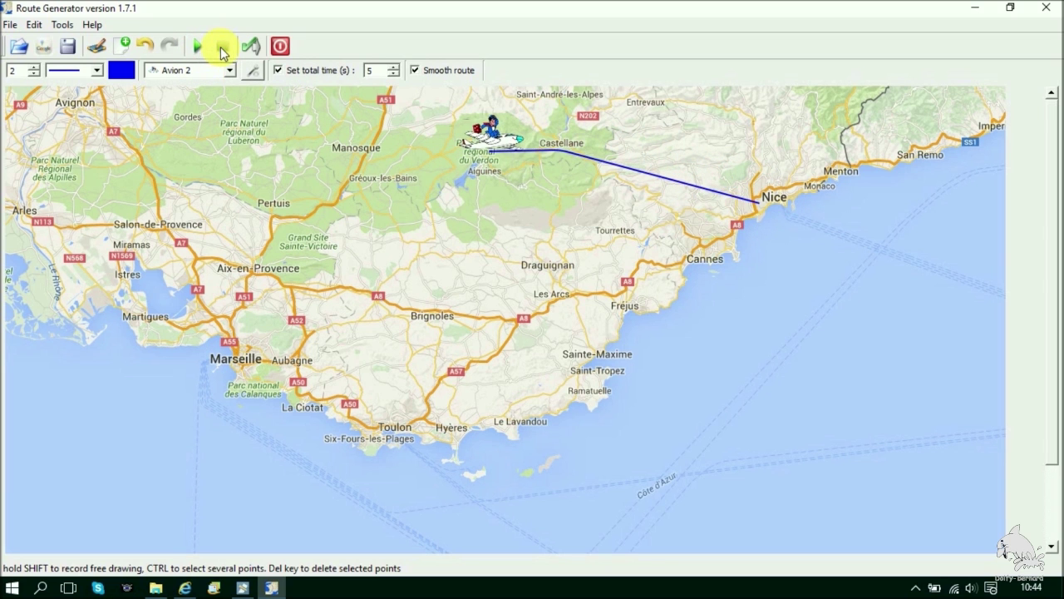
Step: Turn mirroring on for Avion 2 in the vehicle settings and replay the route animation
left_click(251, 70)
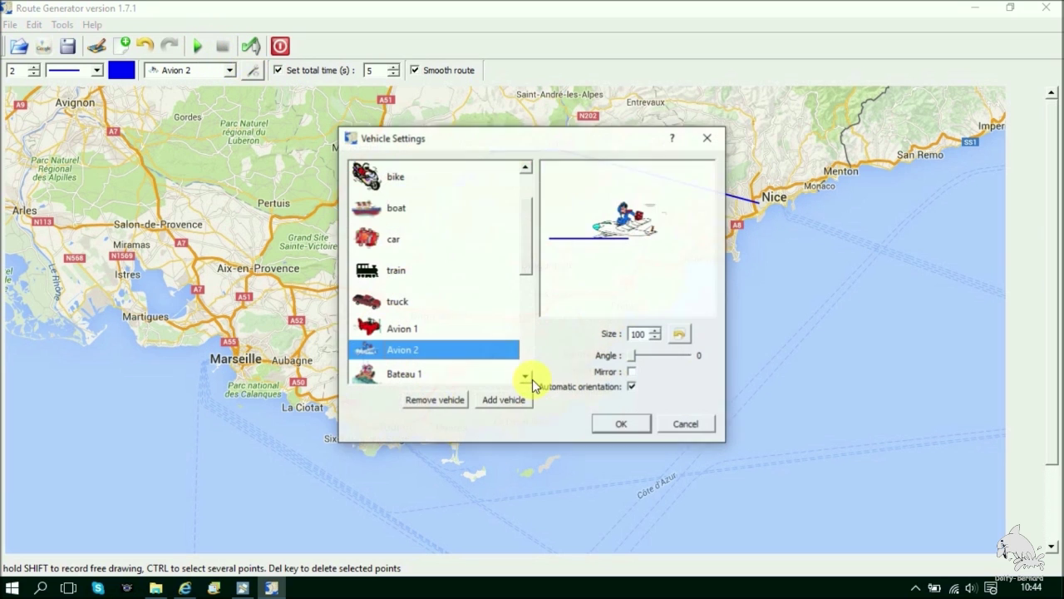
left_click(632, 372)
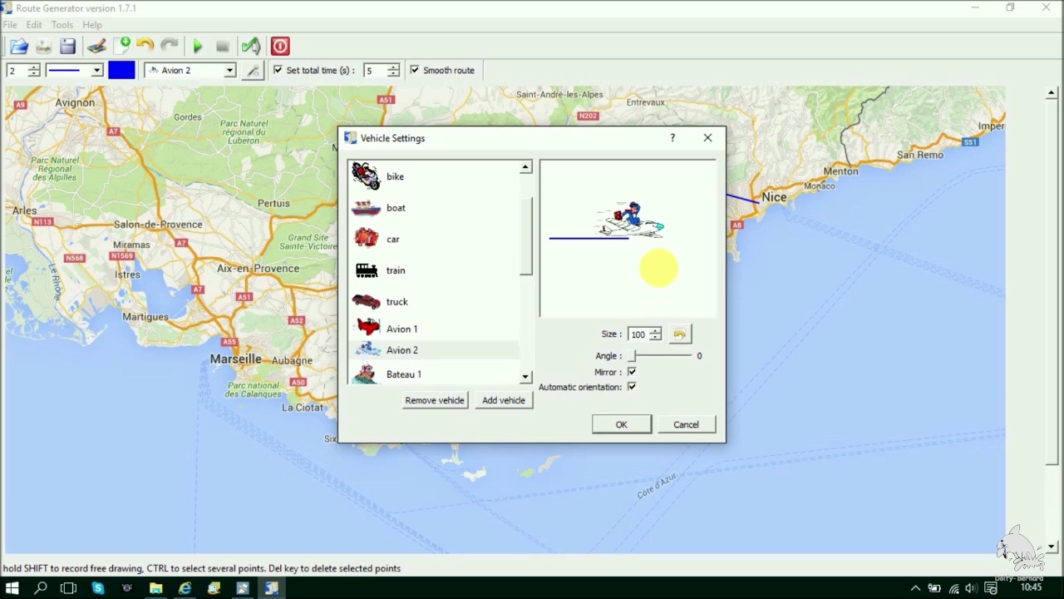
left_click(621, 424)
left_click(197, 45)
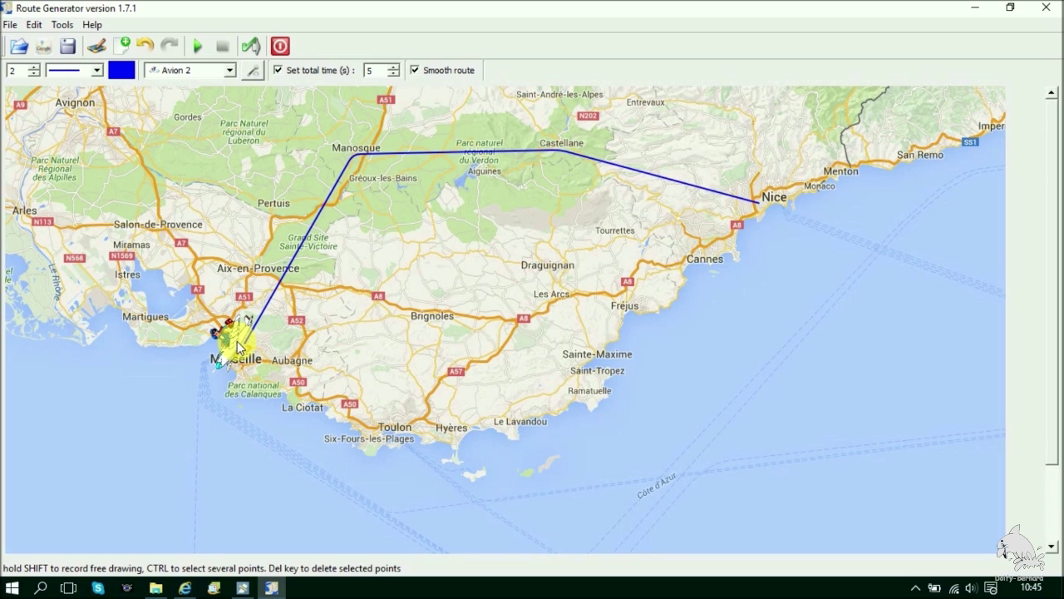
Step: Generate the route movie into a new folder named PACA inside the Itinéraires folder
left_click(251, 50)
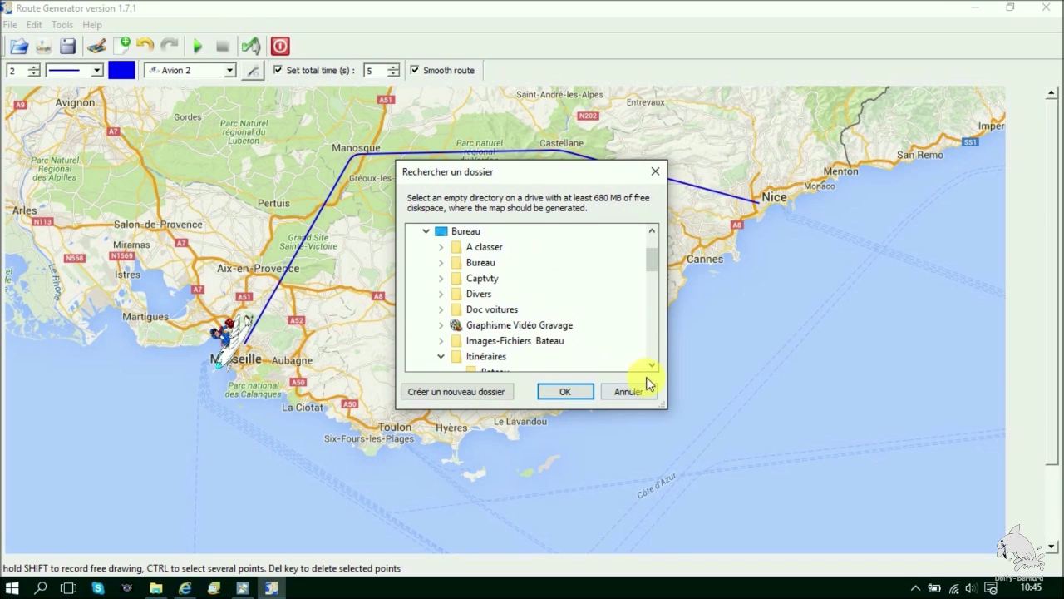
mouse_move(652, 260)
left_mouse_down()
mouse_move(651, 283)
mouse_move(651, 271)
left_mouse_up()
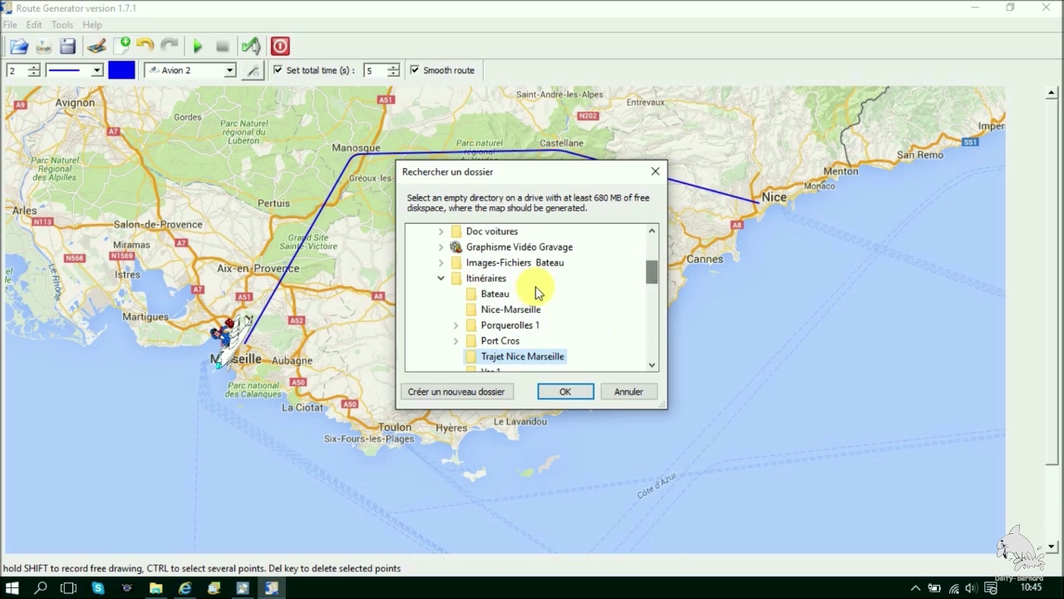
left_click(501, 279)
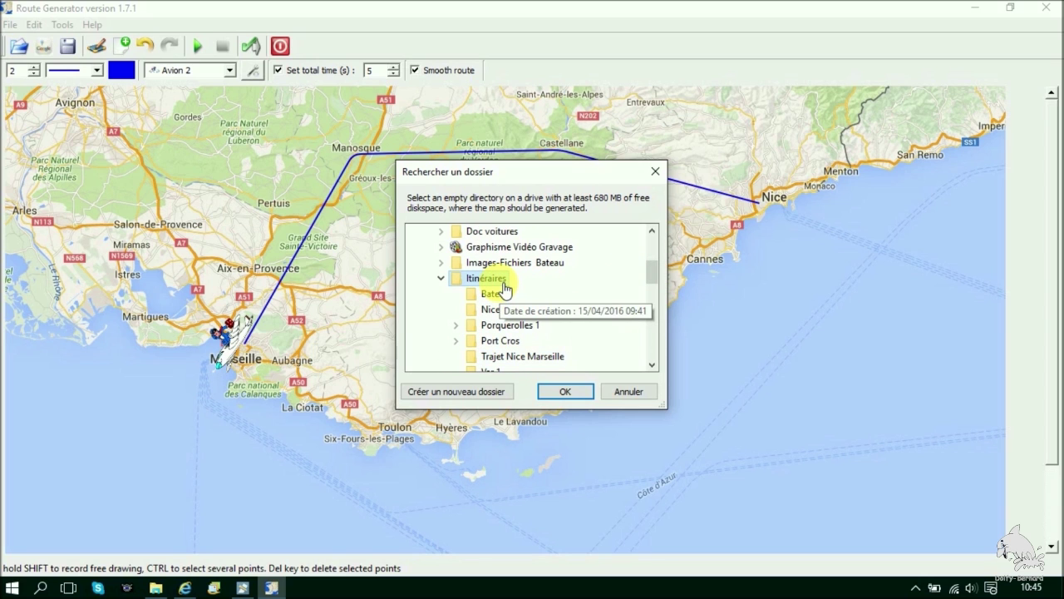
left_click(488, 393)
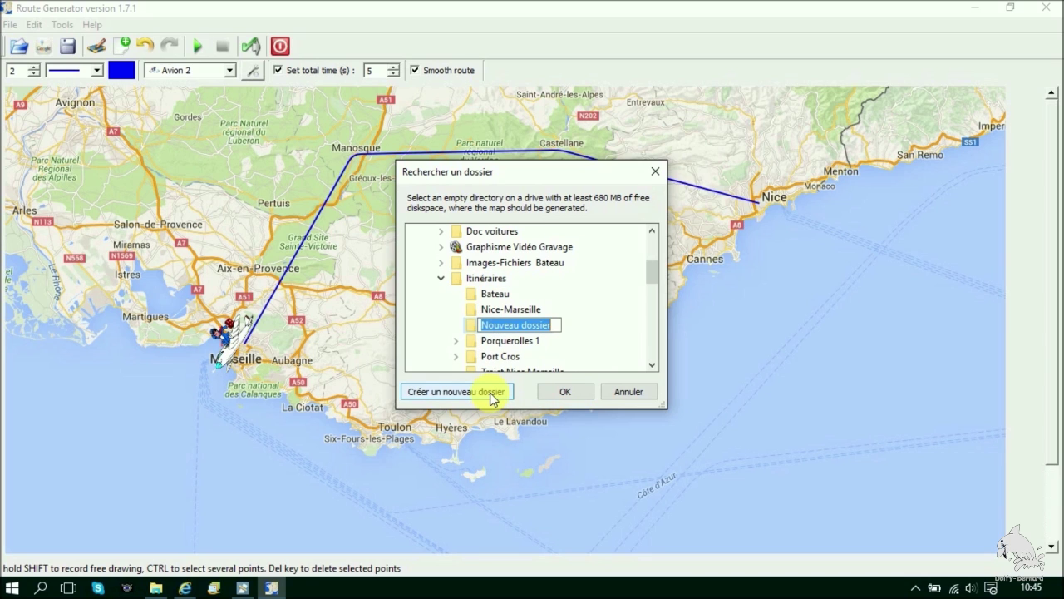
type("PACA")
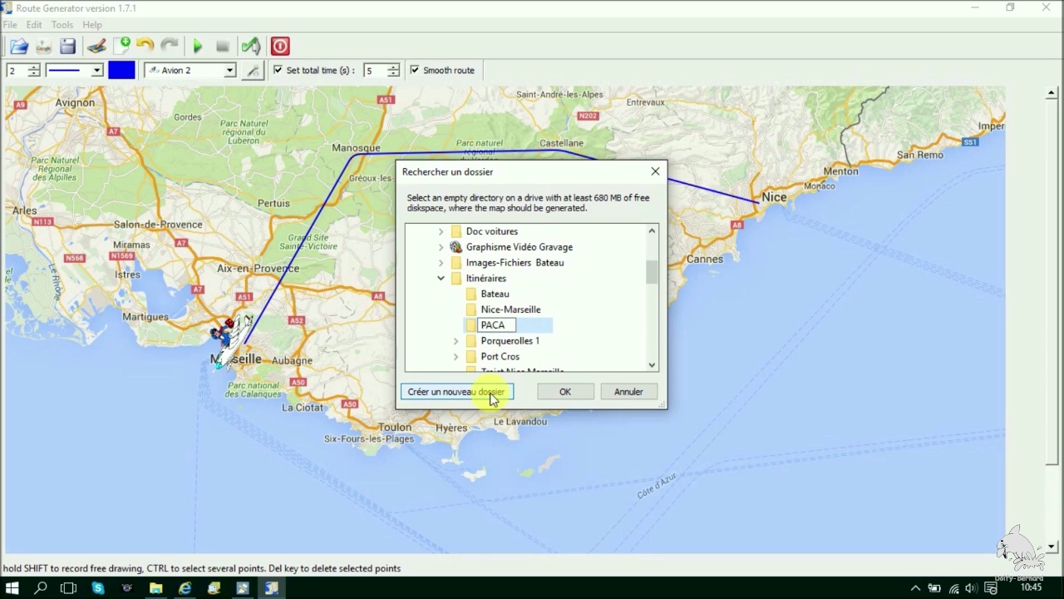
left_click(562, 392)
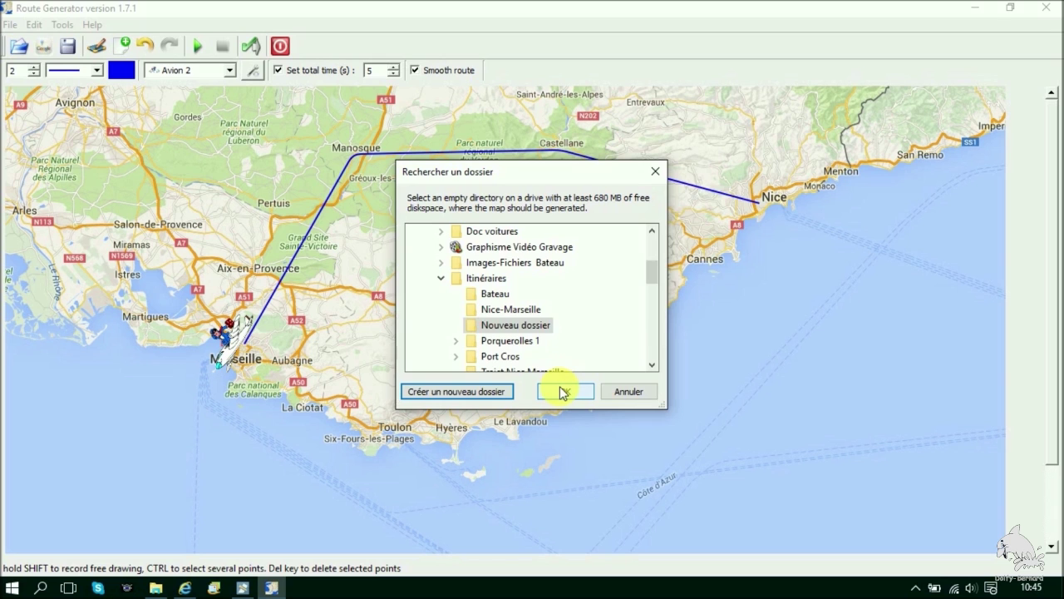
left_click(562, 391)
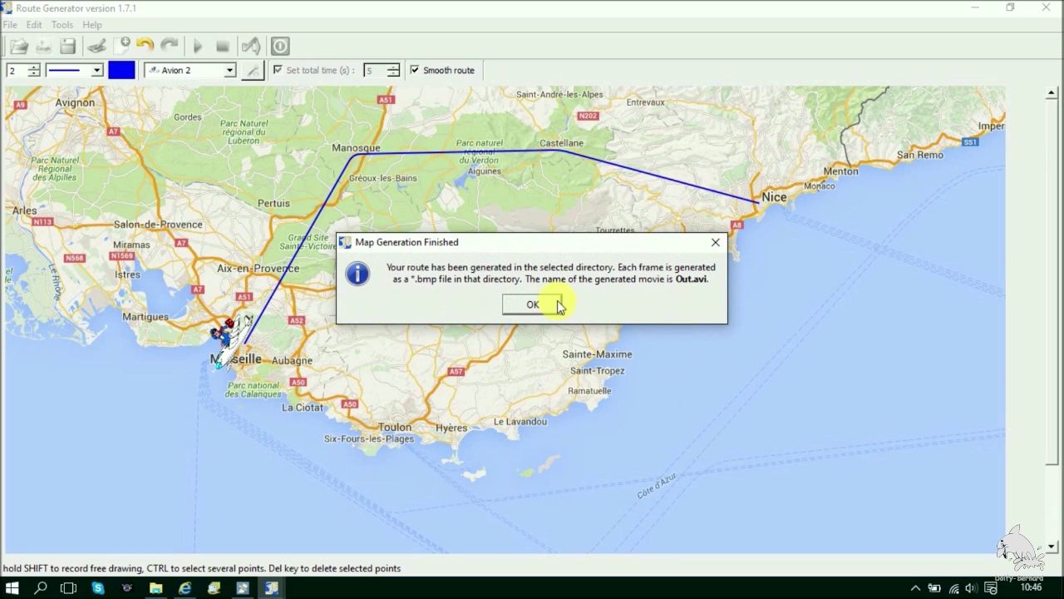
left_click(531, 306)
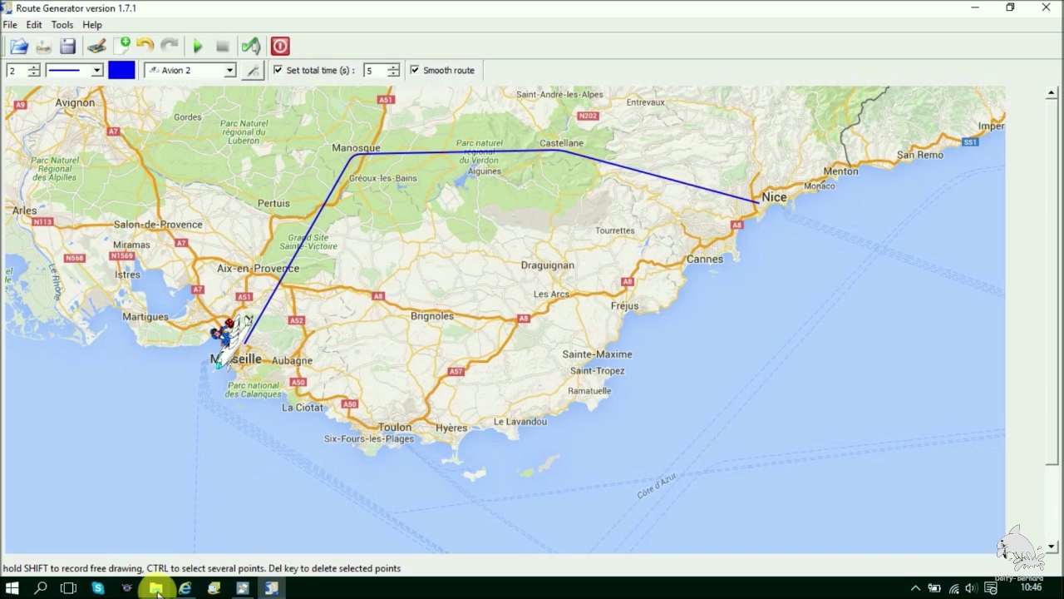
Step: Switch to File Explorer, open the PACA folder and watch the generated Out.avi movie
mouse_move(158, 592)
left_click(171, 491)
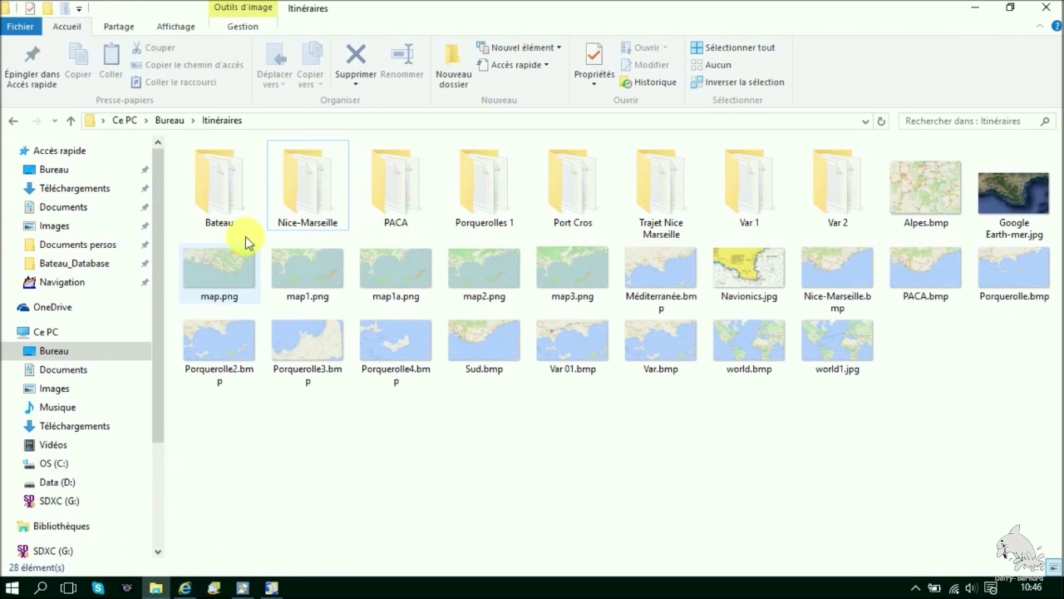
double_click(391, 179)
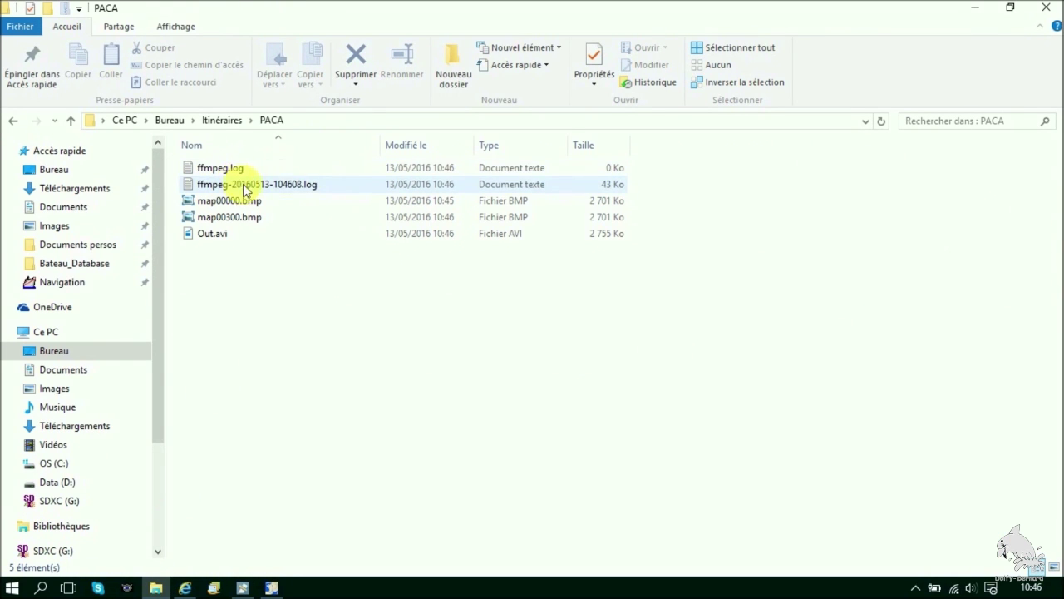
double_click(205, 233)
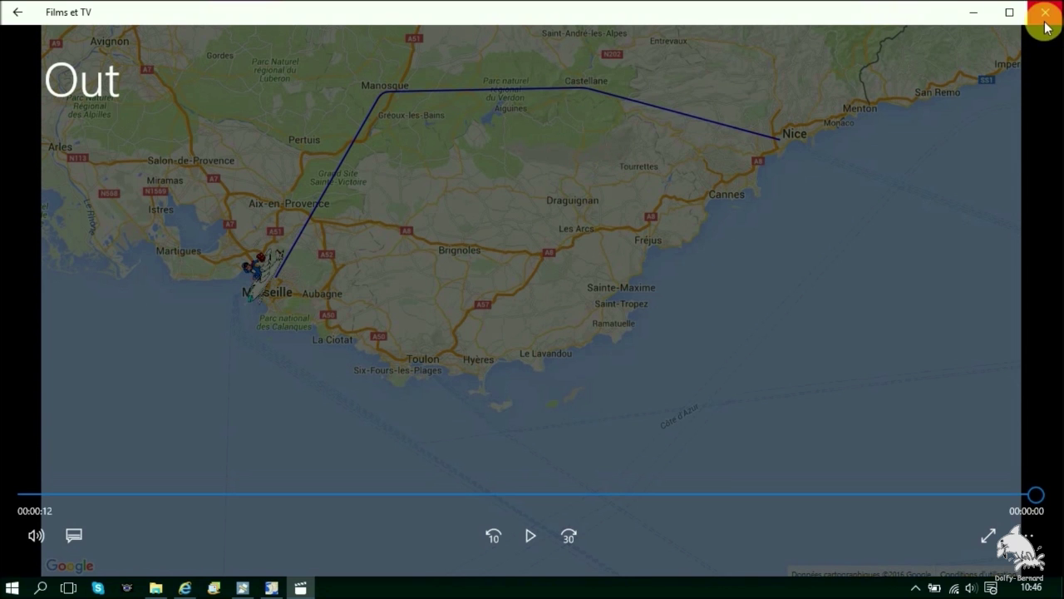
left_click(1045, 23)
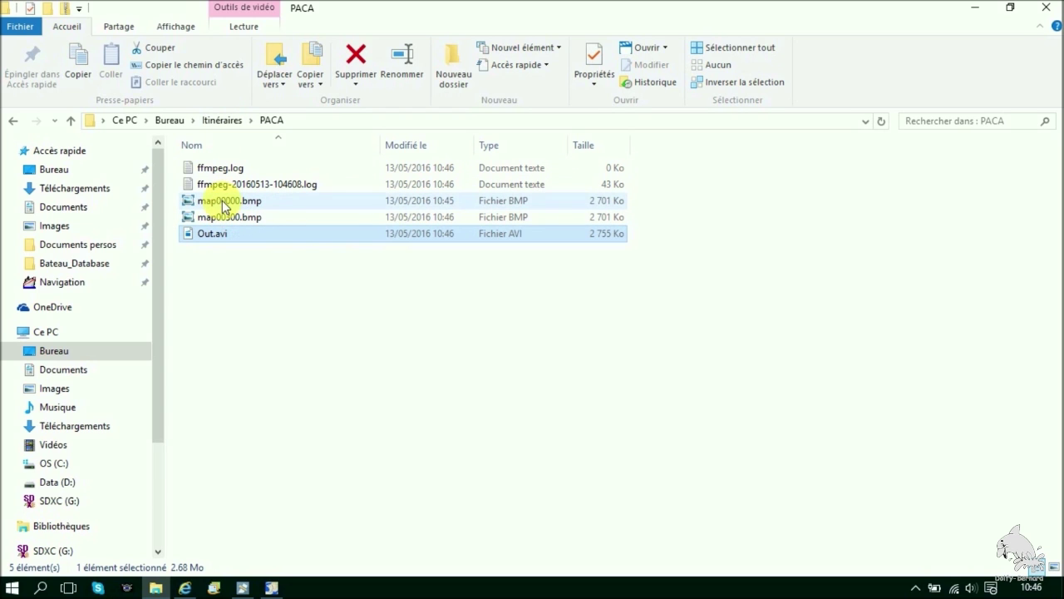
Step: Compare the contents of the Var 2 and Var 1 folders inside Itinéraires
left_click(223, 122)
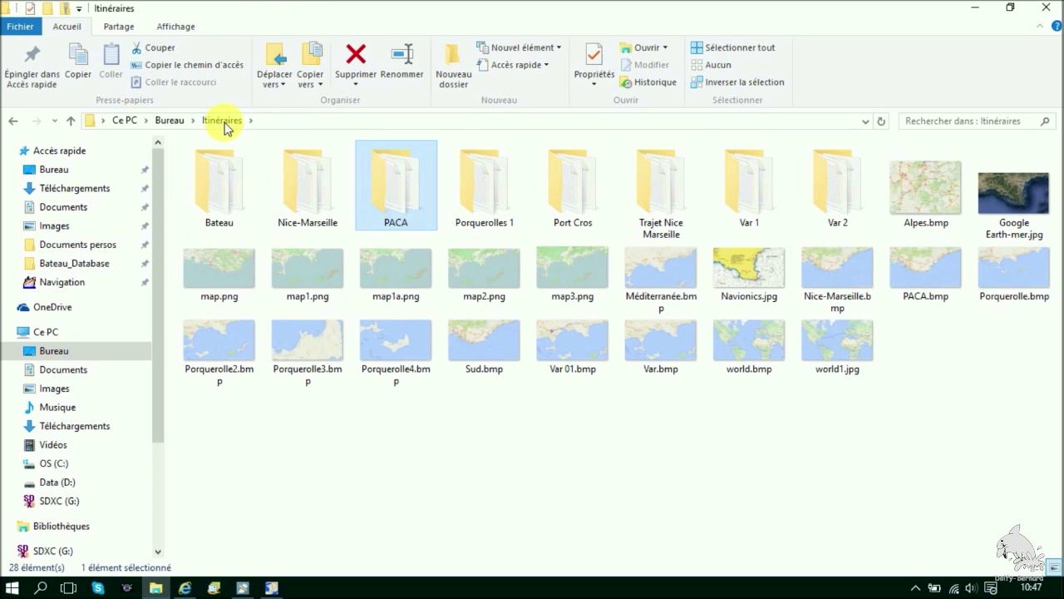
double_click(856, 188)
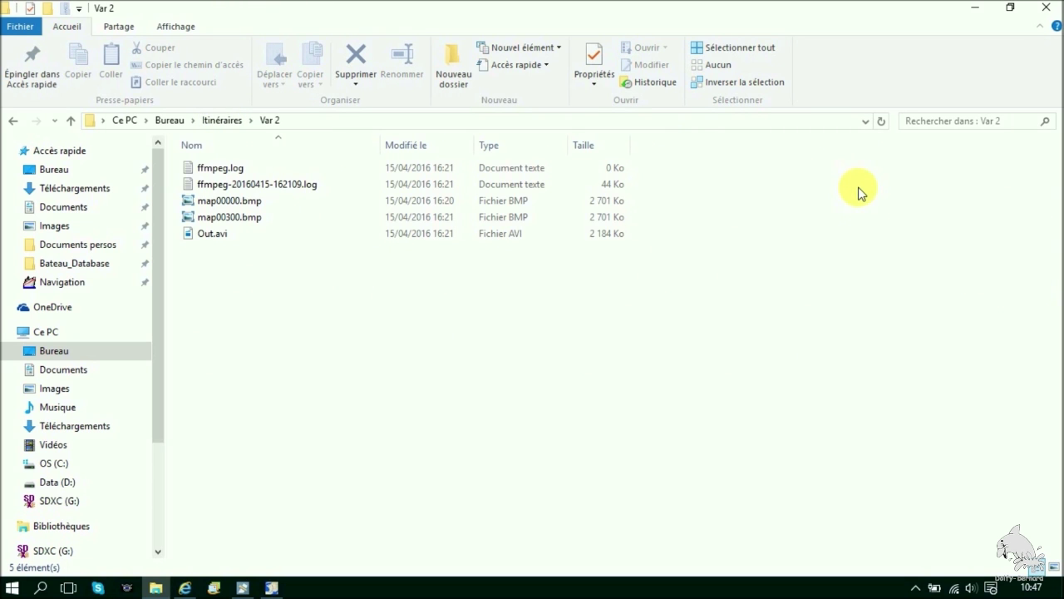
left_click(224, 121)
left_click(757, 194)
double_click(759, 196)
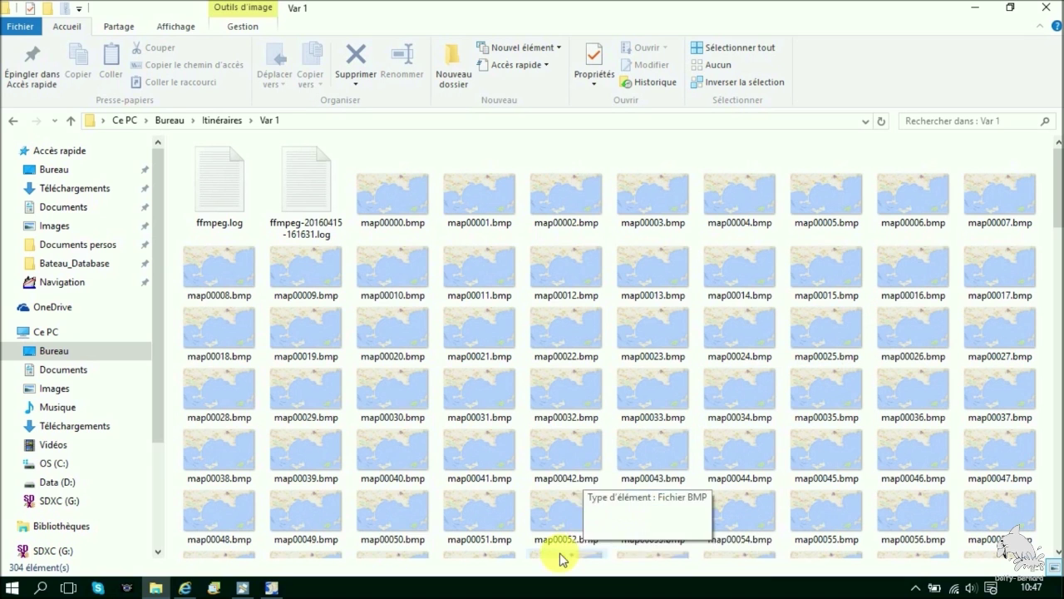
left_click(271, 588)
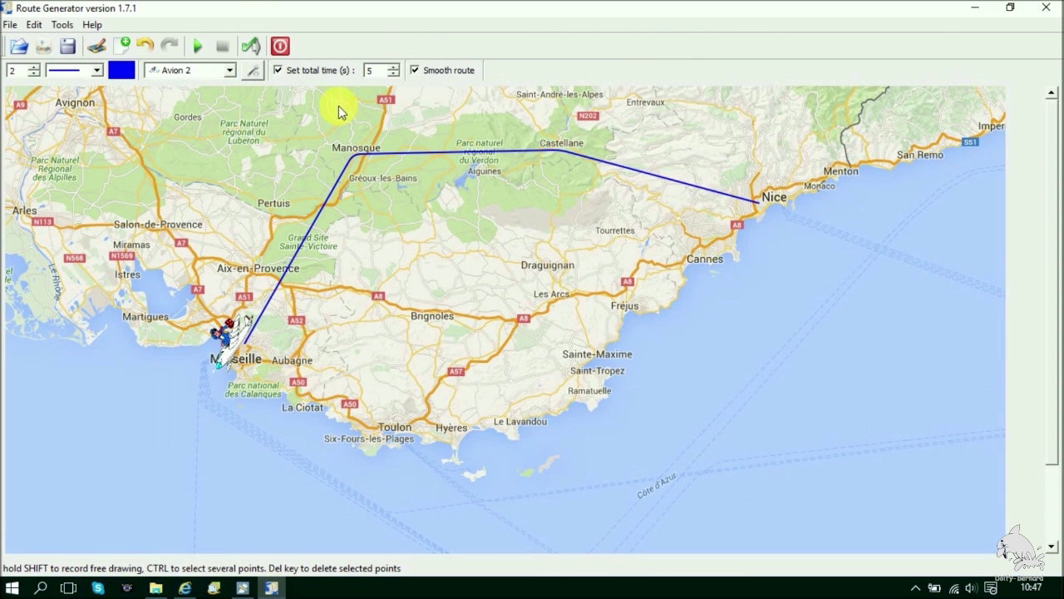
left_click(253, 48)
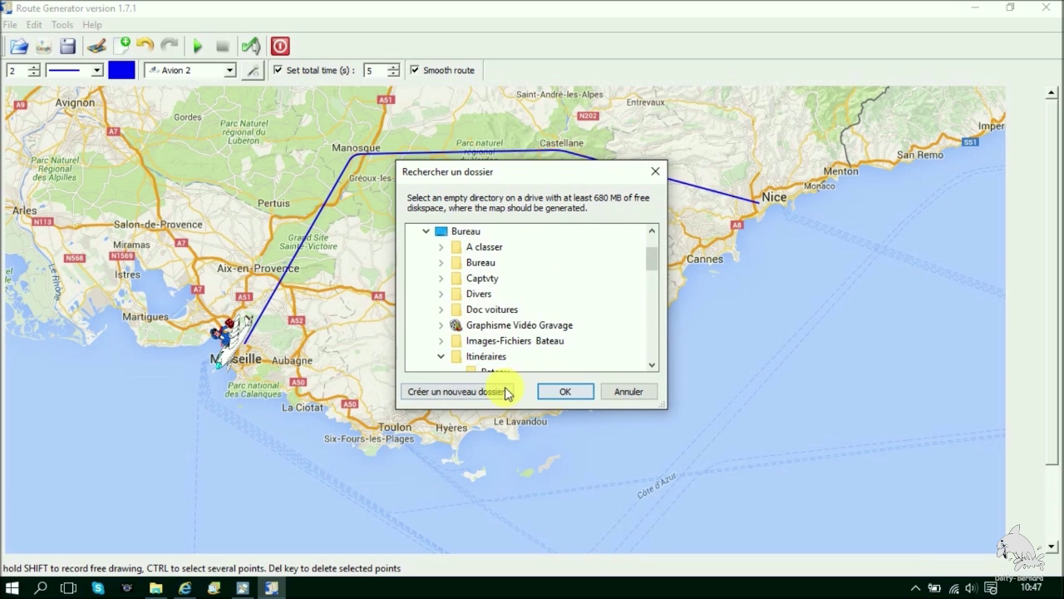
left_click(579, 397)
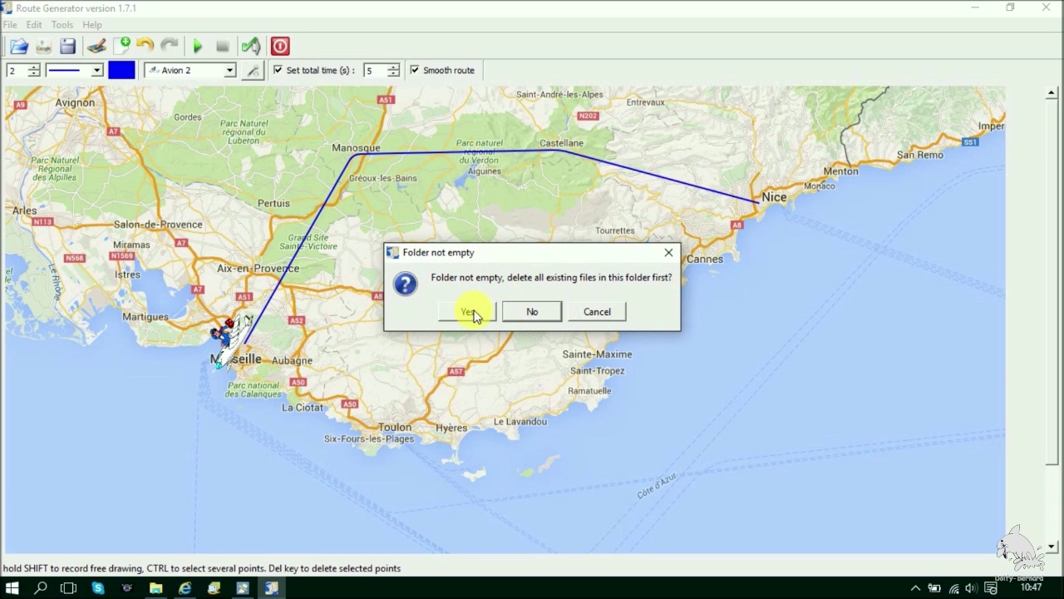
left_click(596, 311)
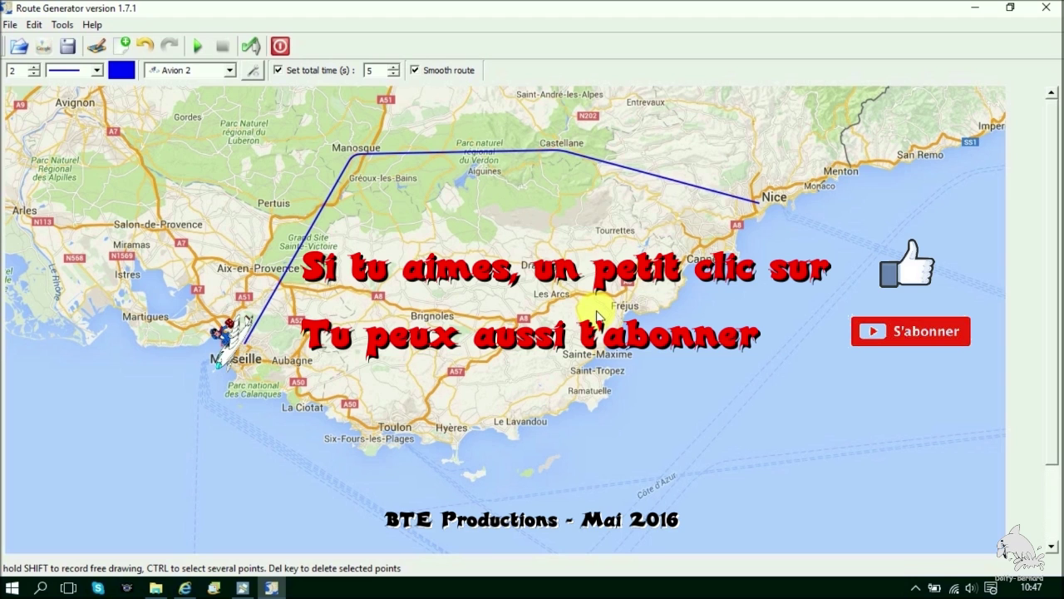